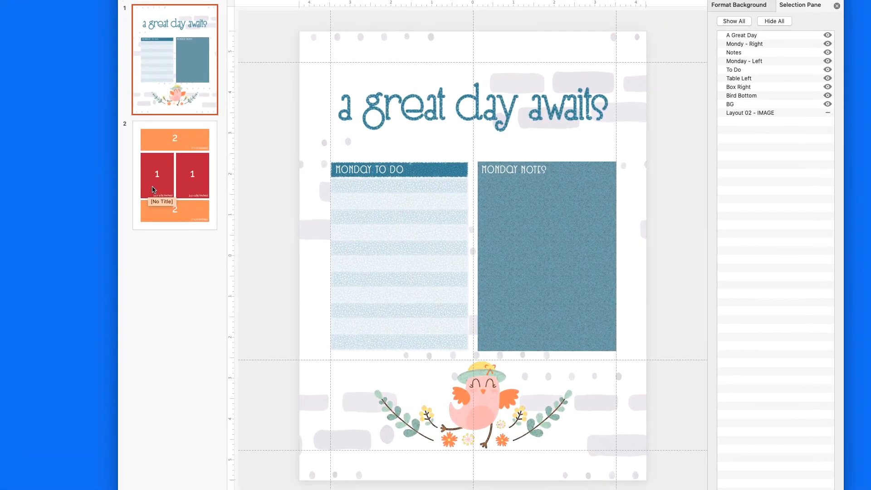
- On slide 2, replace the top area picture with the AGreatDayAwaits_Black PNG from the Area02 WordArt folder
click(245, 204)
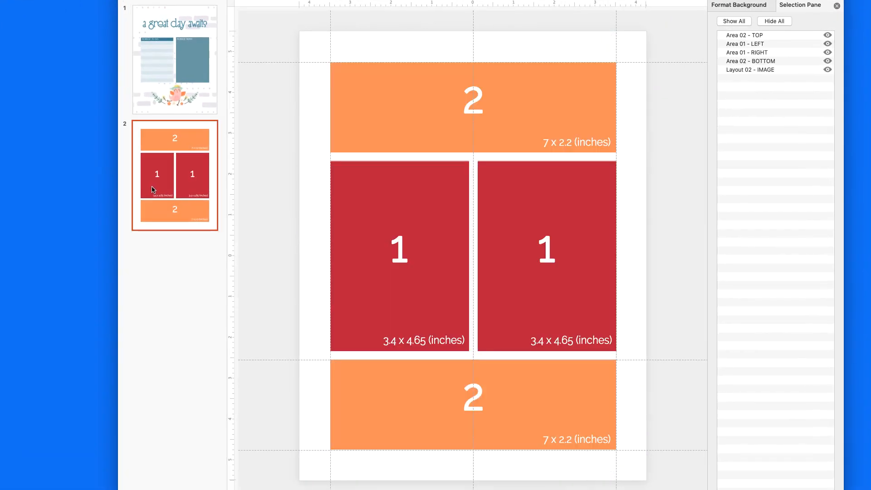
right_click(448, 104)
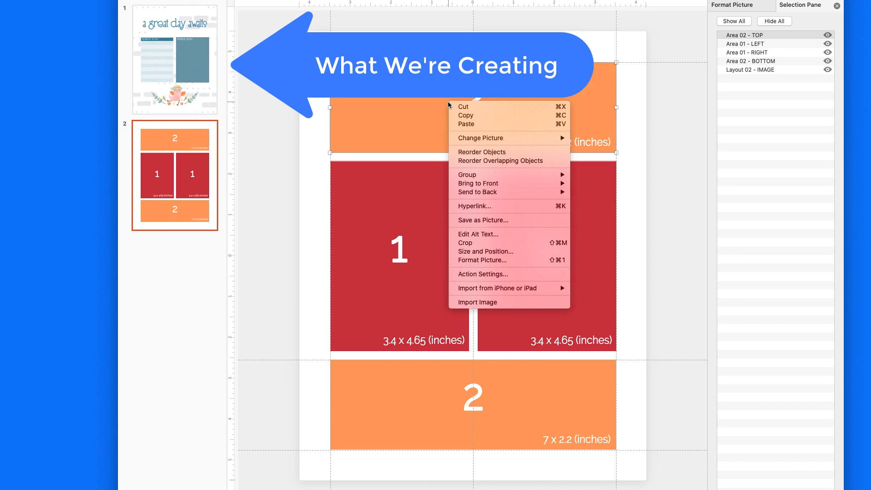
mouse_move(522, 138)
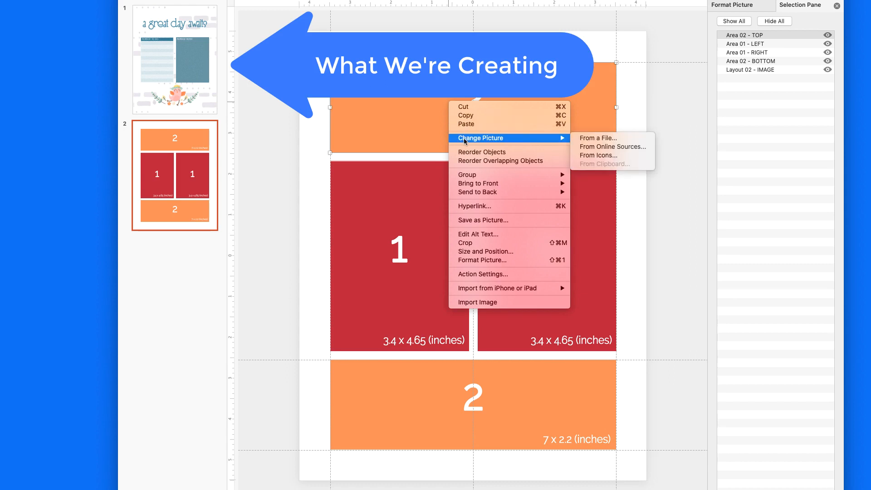
click(580, 139)
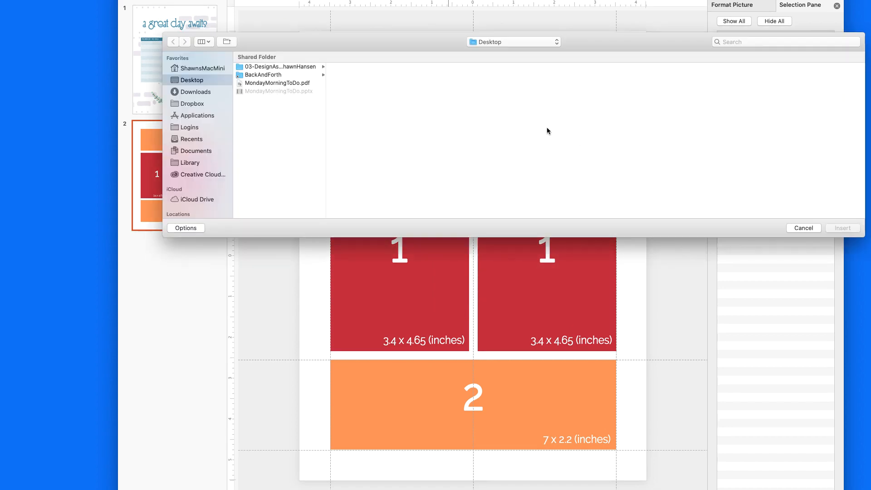
click(264, 68)
click(357, 92)
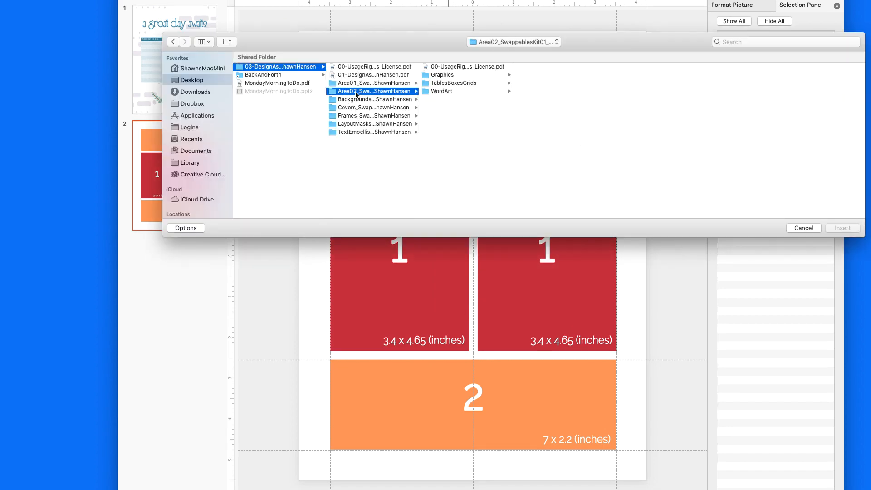
click(436, 92)
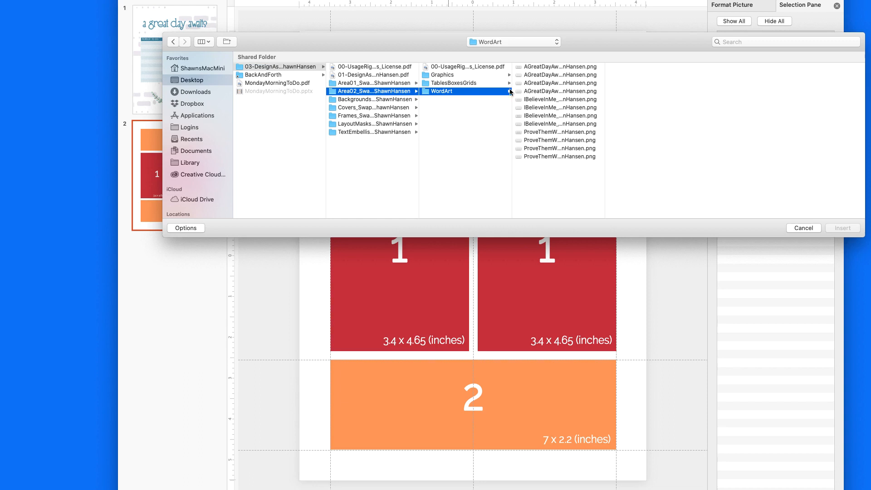
click(535, 67)
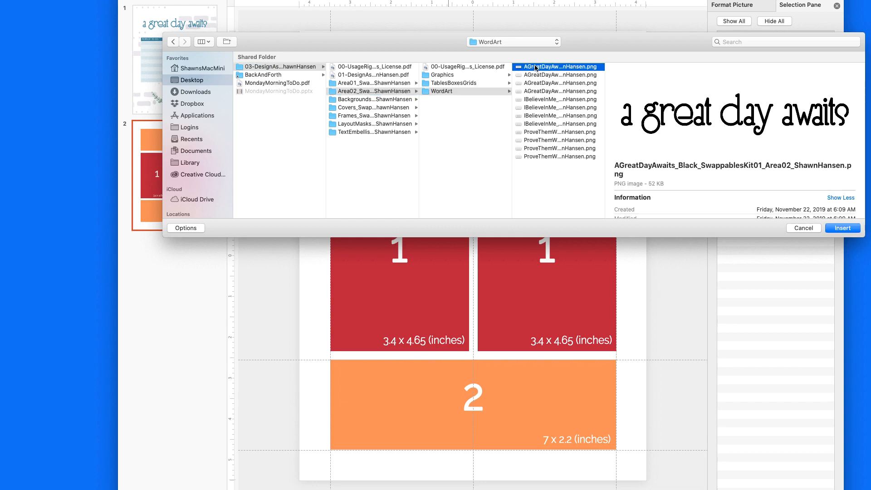
double_click(535, 68)
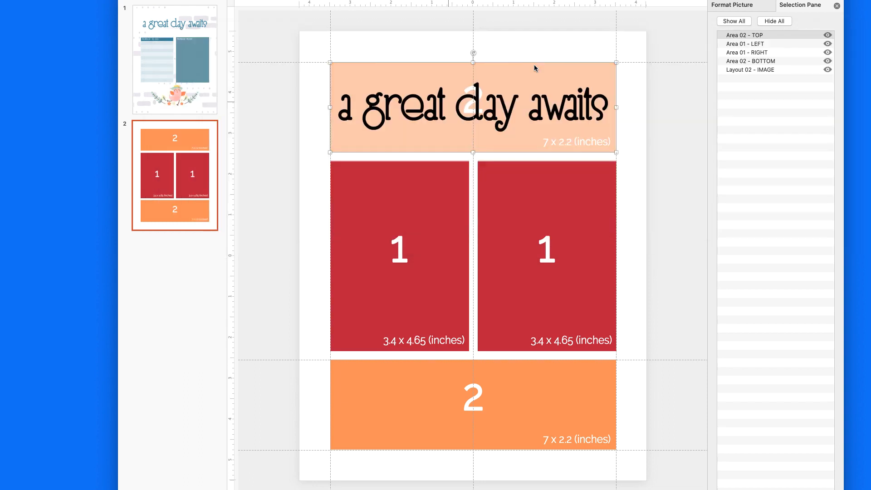
- Replace the left Area 01 picture with the Table_DesginerH PNG from the Area01 TablesBoxesGrids folder
right_click(428, 282)
mouse_move(458, 322)
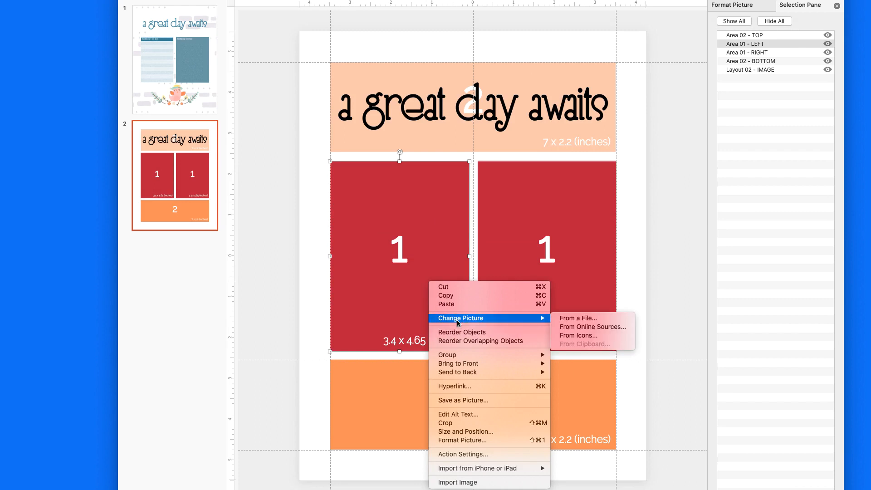
click(570, 319)
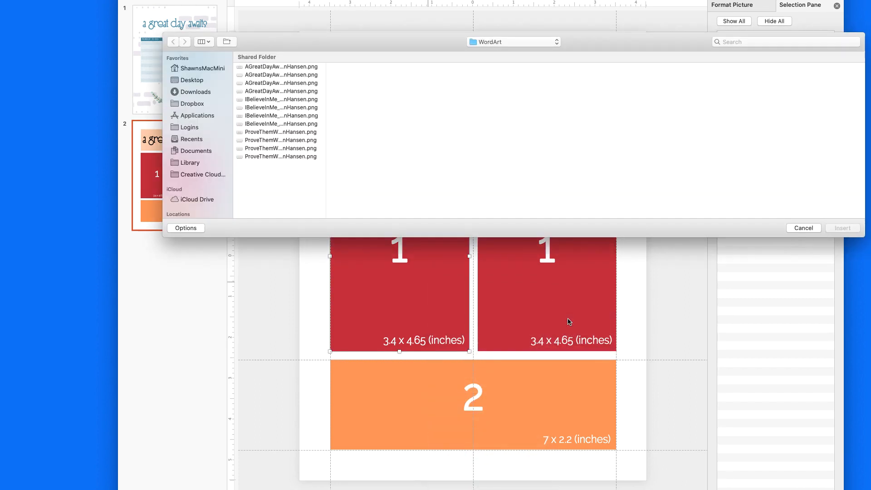
click(501, 42)
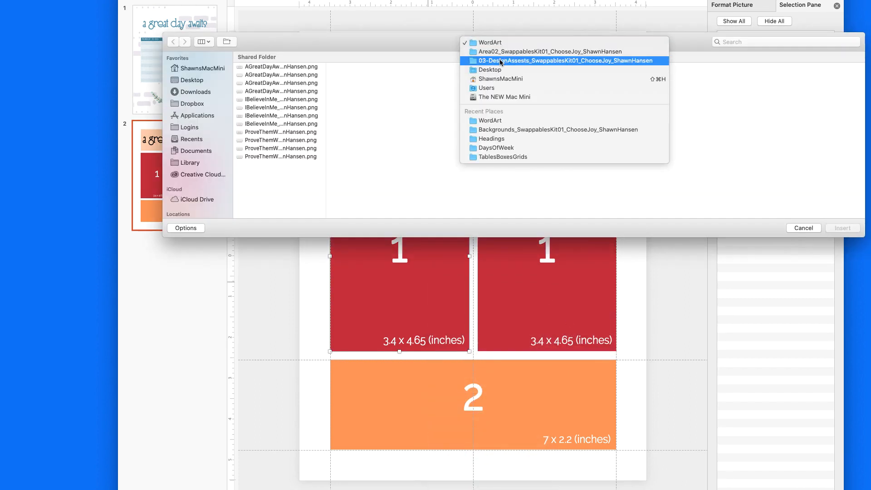
click(499, 61)
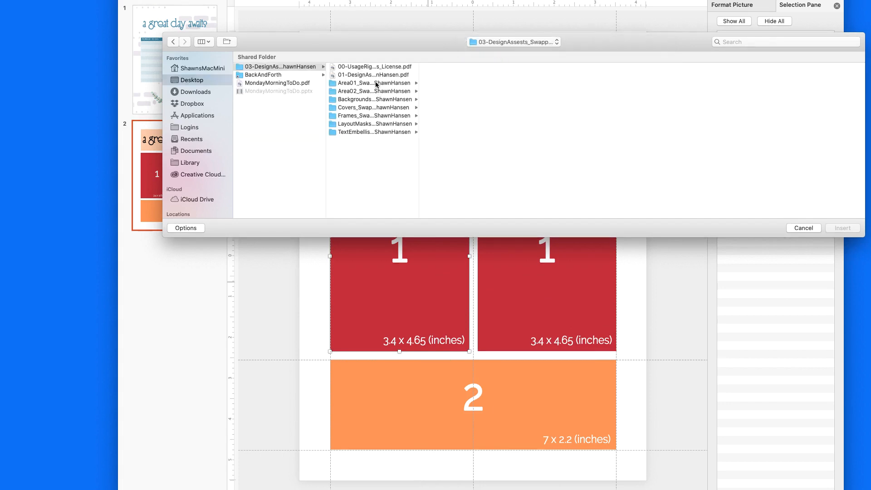
click(376, 84)
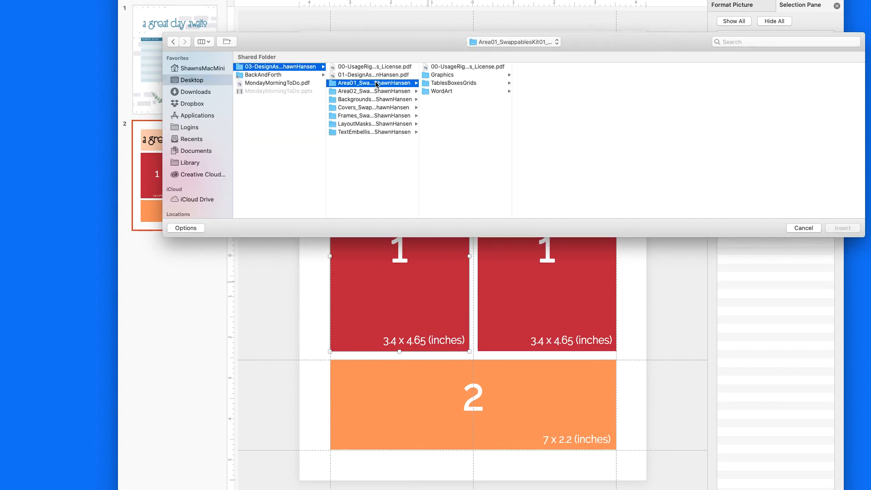
click(458, 85)
click(546, 125)
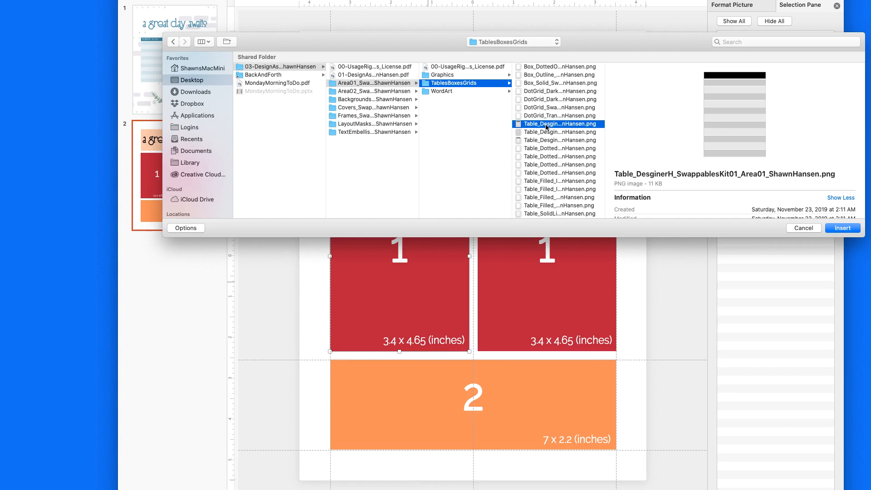
double_click(546, 126)
- Replace the right Area 01 picture with the Box_Solid PNG from the TablesBoxesGrids folder
right_click(524, 194)
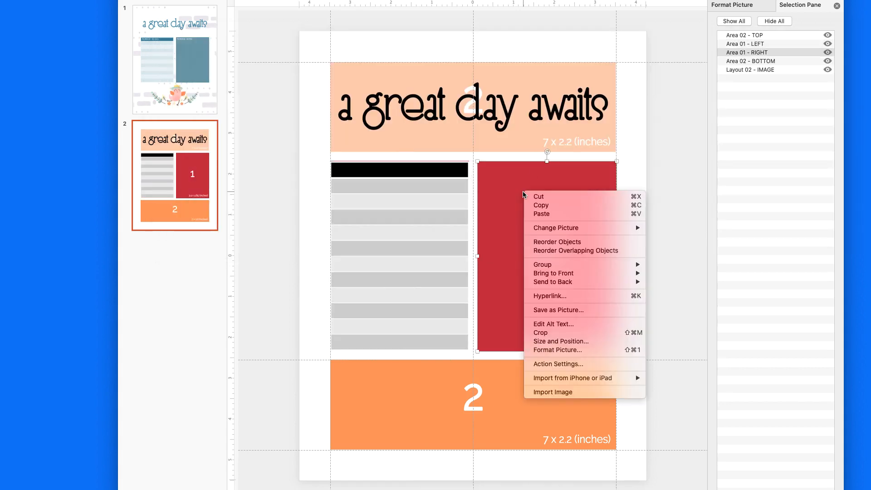
mouse_move(589, 228)
click(662, 230)
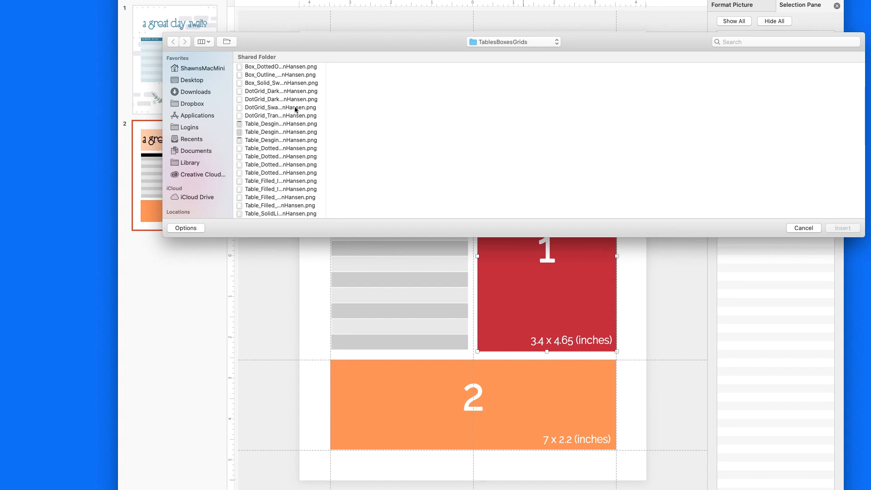
double_click(281, 83)
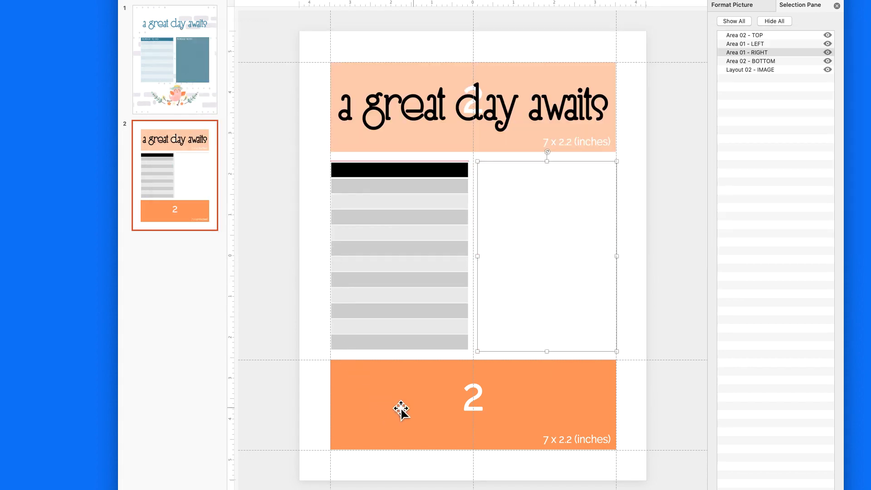
- Replace the bottom Area 02 picture with the BirdWithHat PNG from the Area02 Graphics folder
click(438, 406)
right_click(438, 406)
mouse_move(463, 375)
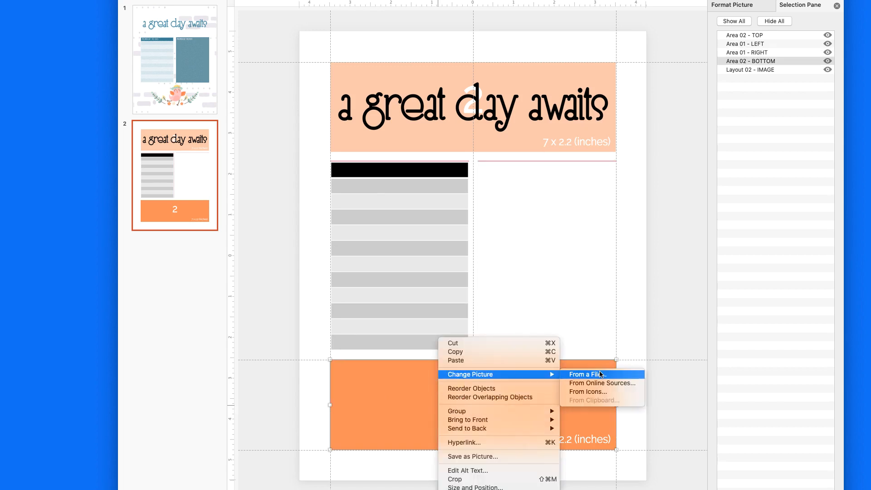
click(599, 374)
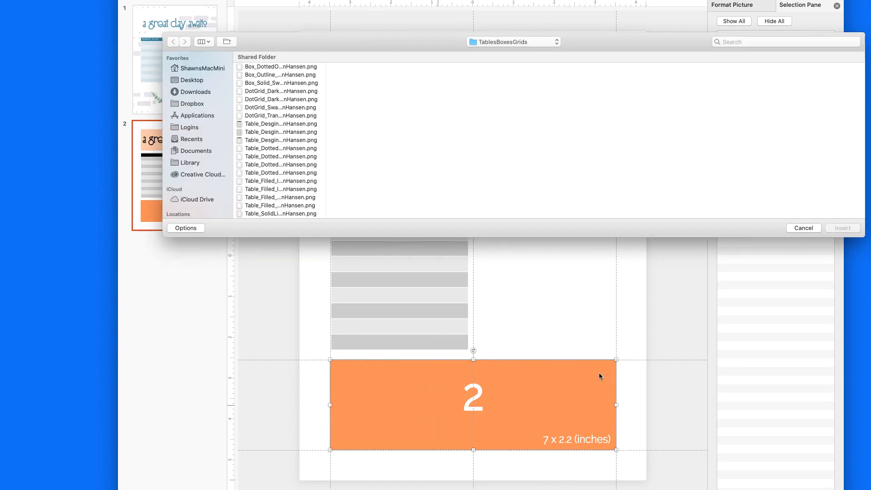
click(490, 42)
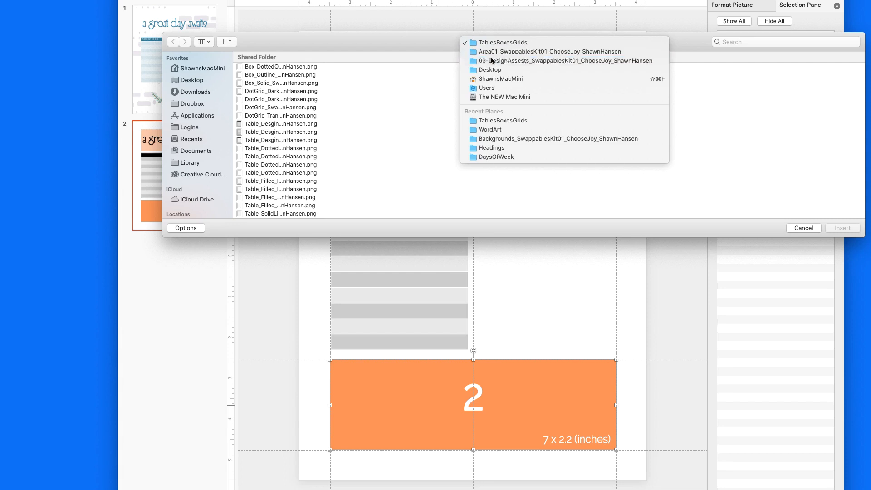
click(490, 54)
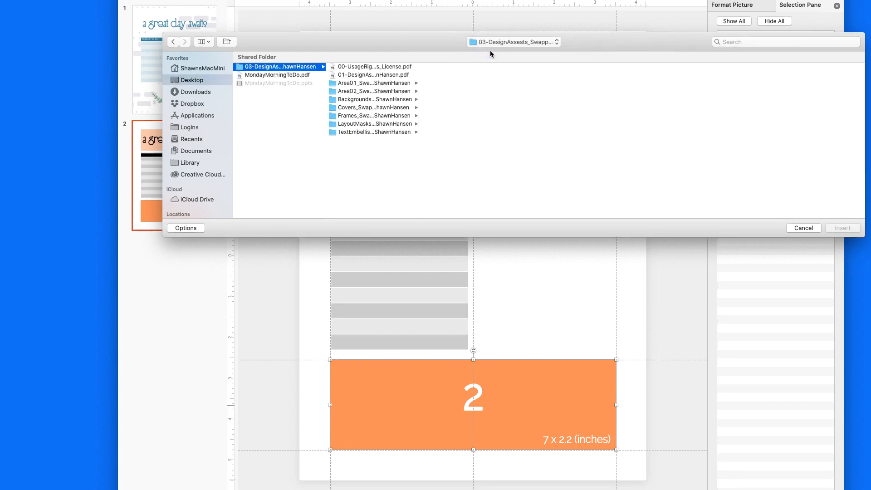
click(354, 91)
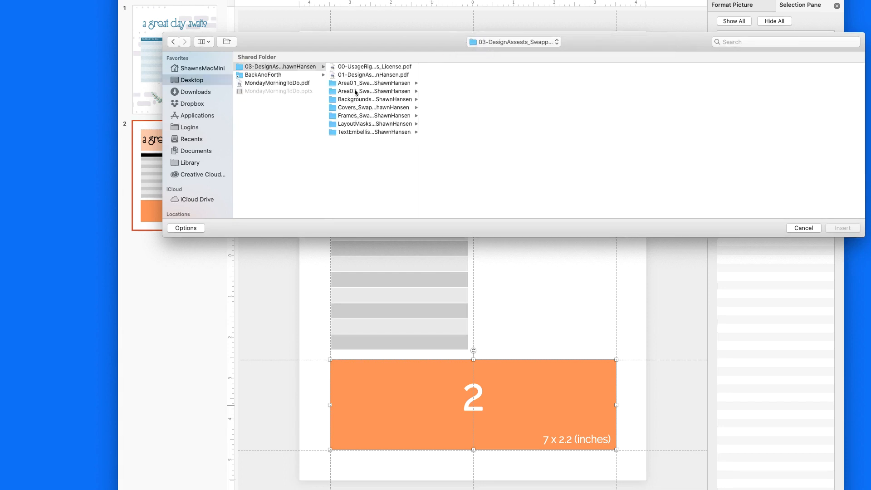
click(443, 75)
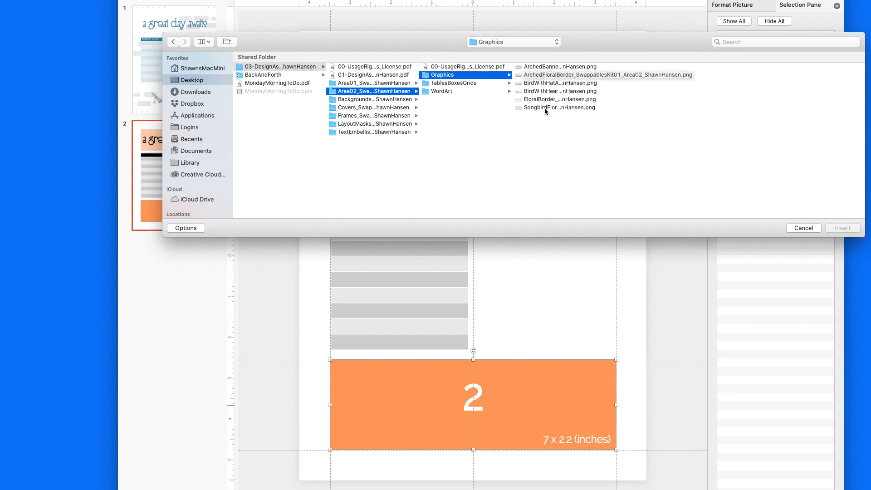
click(545, 91)
double_click(543, 83)
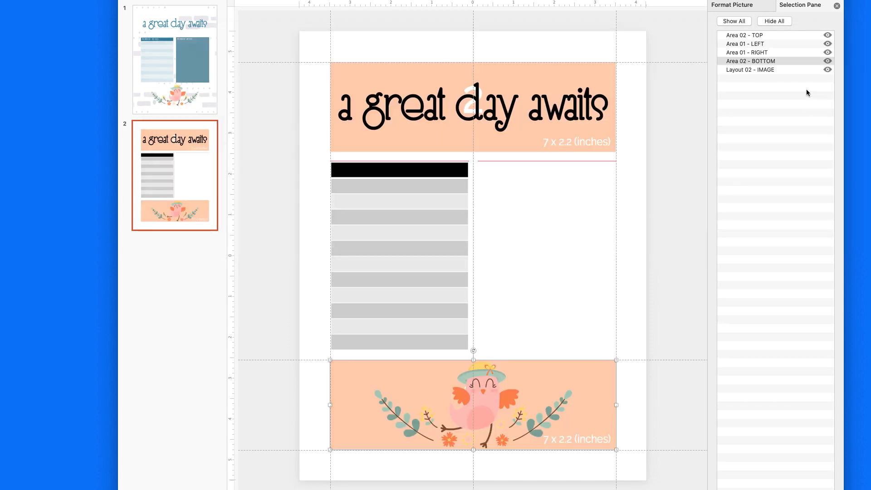
- Hide the Layout 02 - IMAGE object and rename the Area 02 - TOP object to "A Great Day"
click(827, 71)
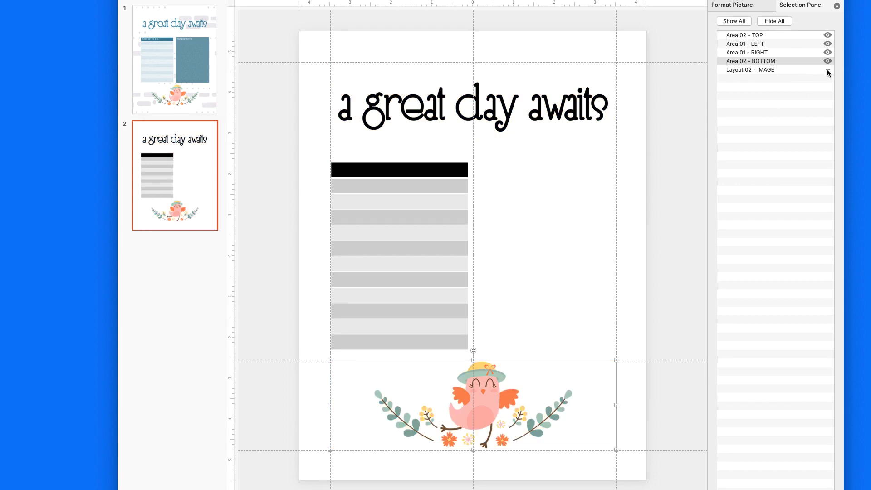
click(748, 35)
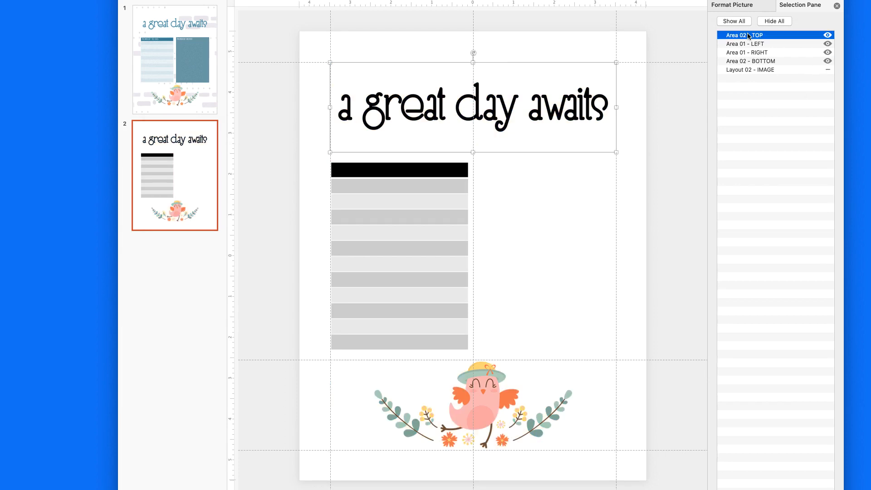
click(749, 35)
text(A)
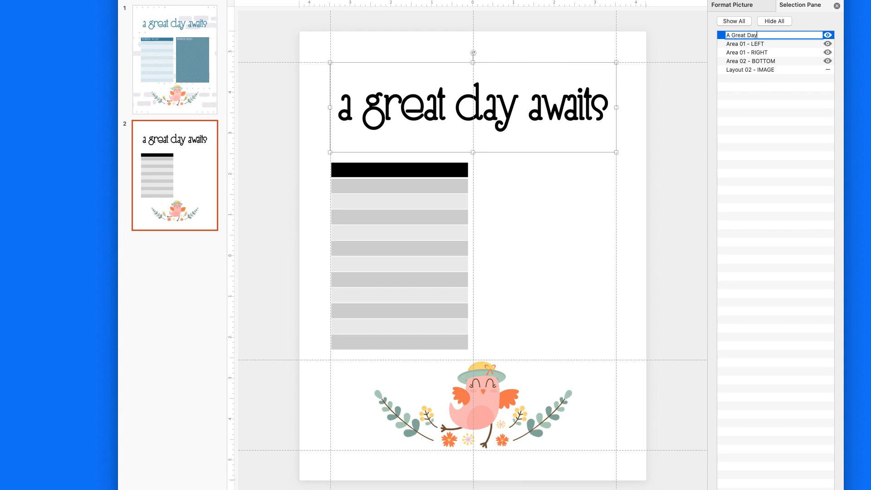
text( Great Day)
- Rename the Area 01 - LEFT object to "Table Left" and the Area 01 - RIGHT object to "Box Right"
click(757, 44)
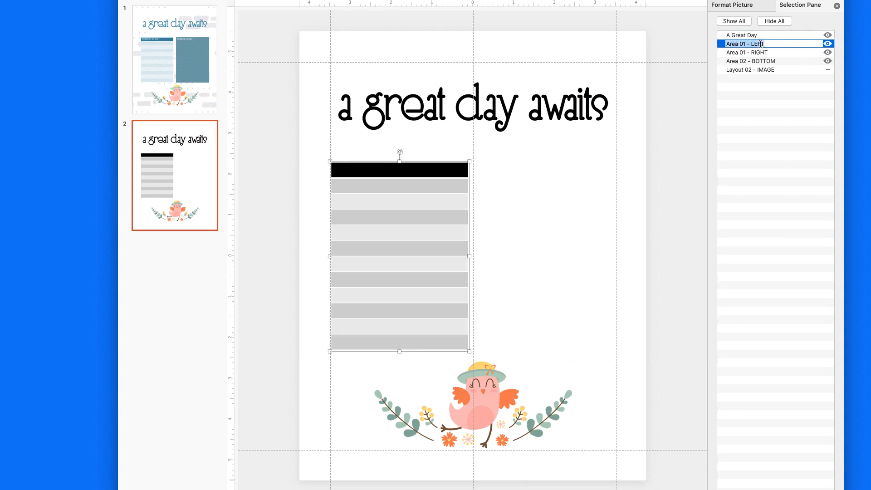
click(761, 44)
text(TA)
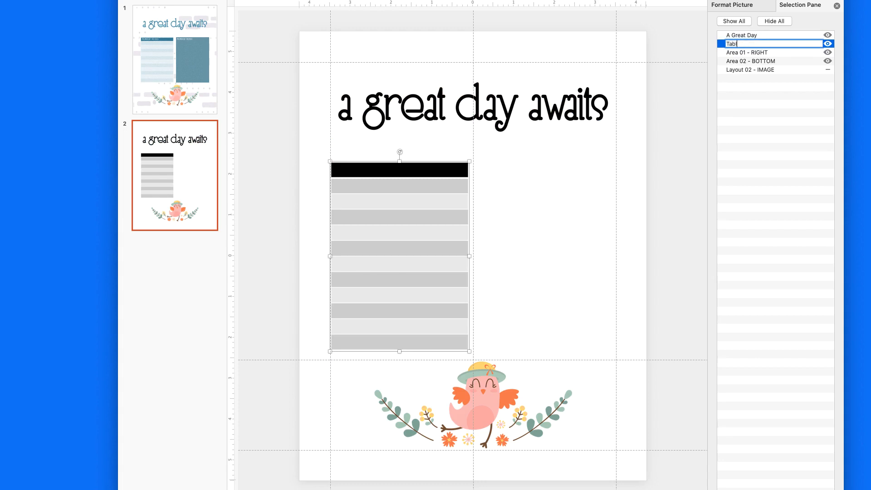
click(765, 52)
click(765, 53)
text(Box Right)
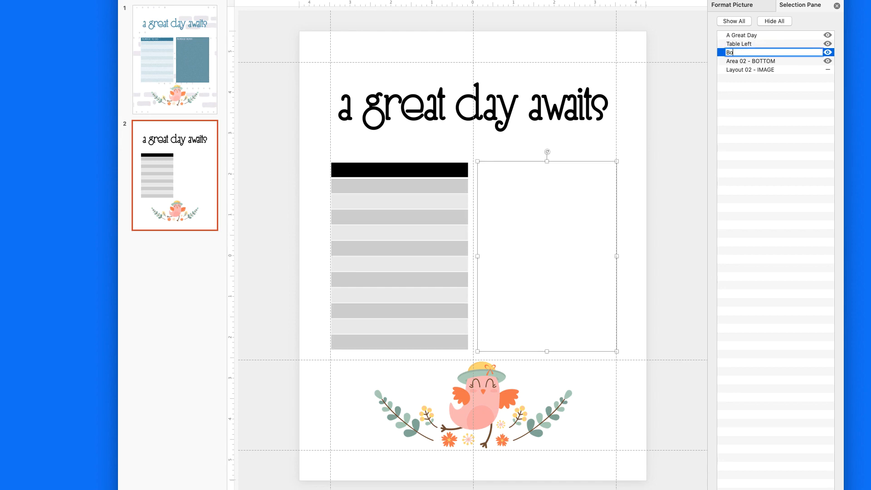
- Rename the Area 02 - BOTTOM object to "Bottom Bird"
click(764, 61)
click(764, 61)
text(V)
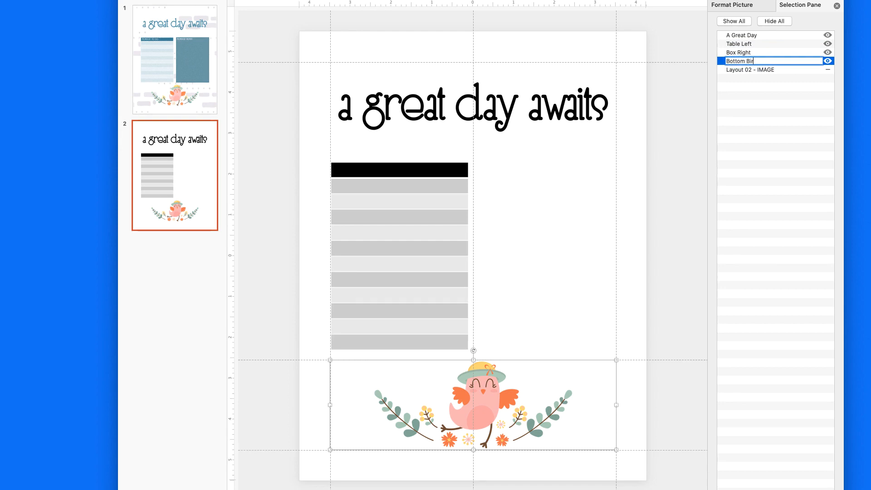
text(ottom Bird)
key(Return)
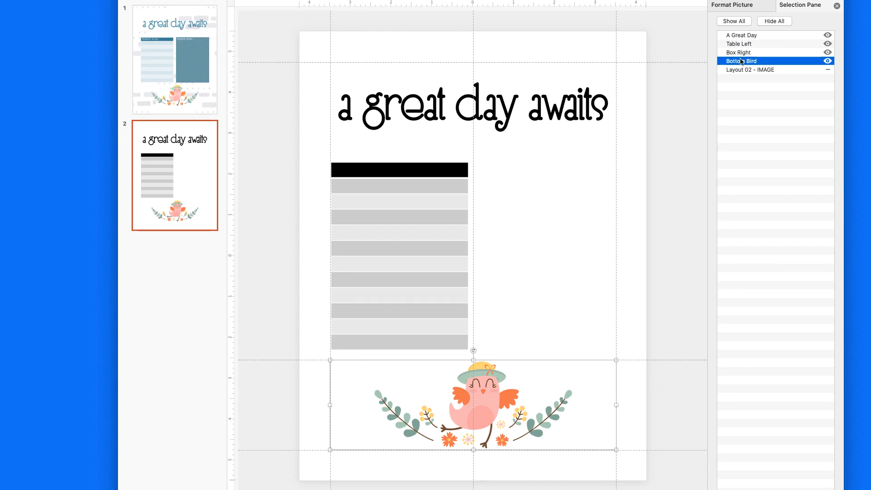
- Recolor the "a great day awaits" word art picture to the teal-blue light variation
click(407, 111)
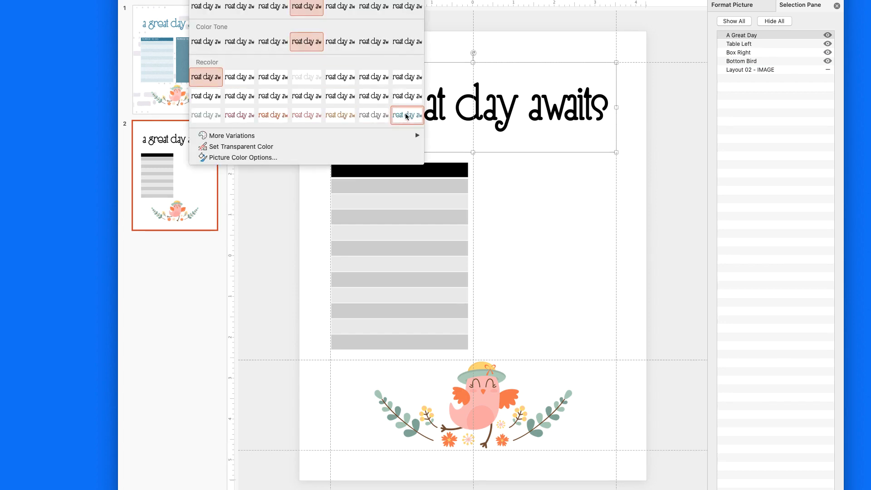
click(404, 116)
- Recolor the Table Left picture to the teal-blue light variation
click(417, 184)
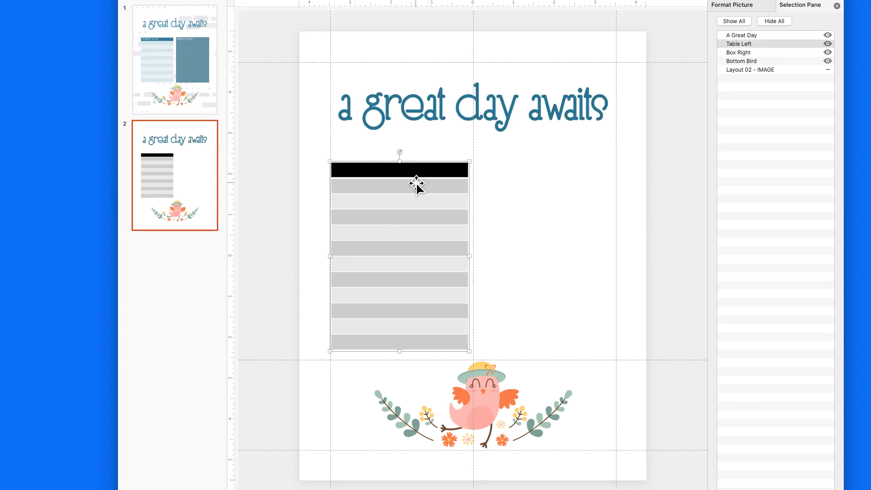
click(223, 1)
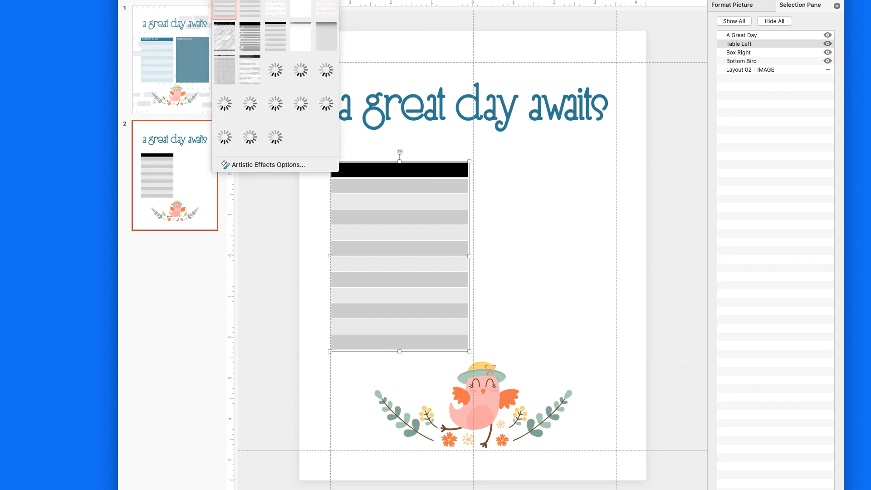
click(200, 1)
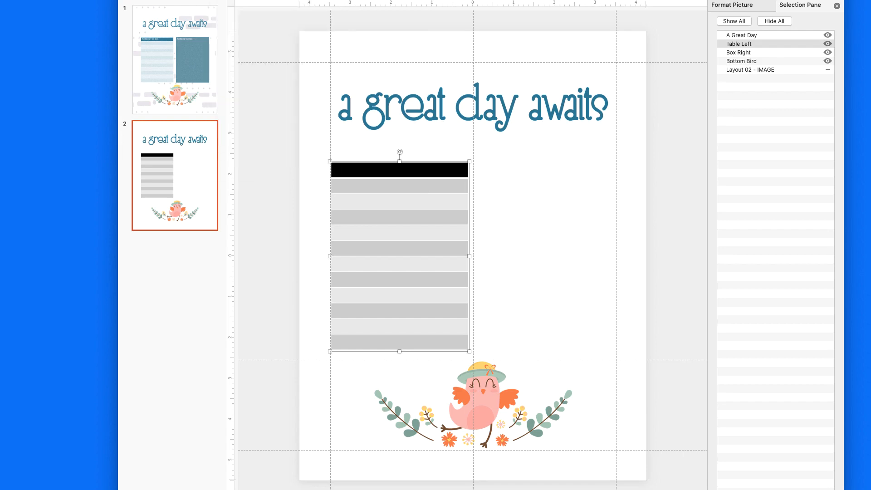
click(201, 1)
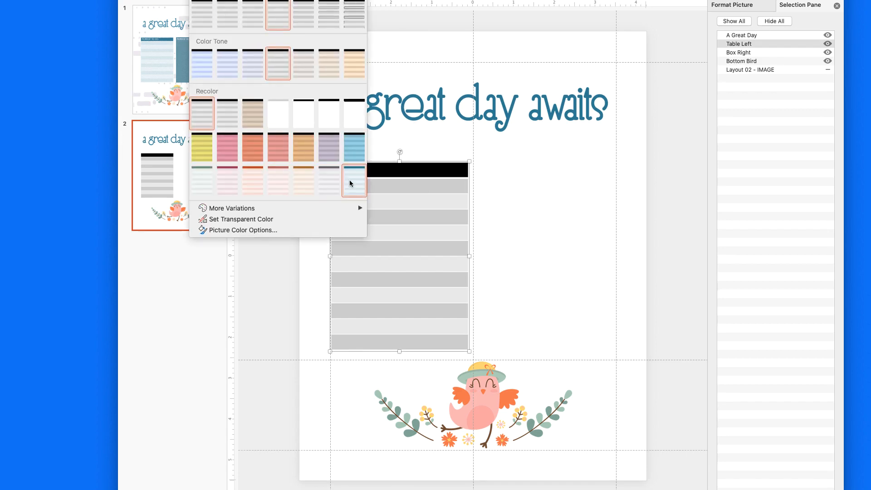
click(351, 183)
- Recolor the Box Right picture to the light blue variation and darken it with a Brightness/Contrast correction preset
click(562, 247)
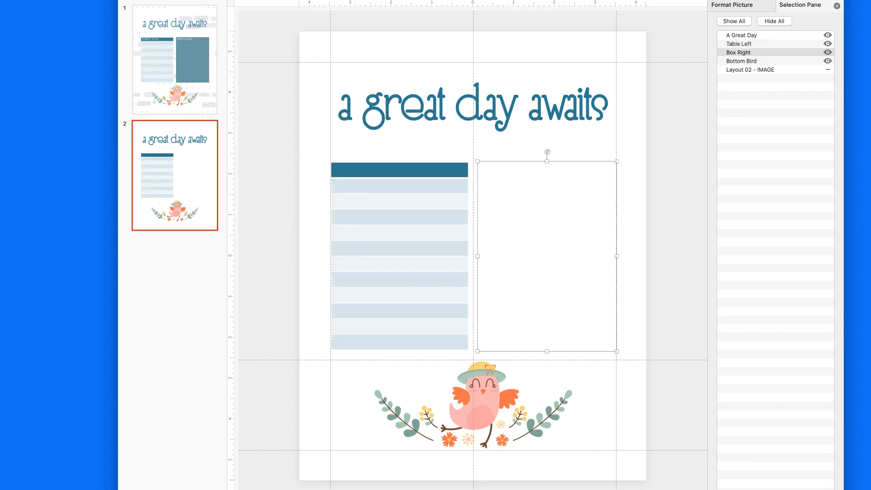
click(198, 1)
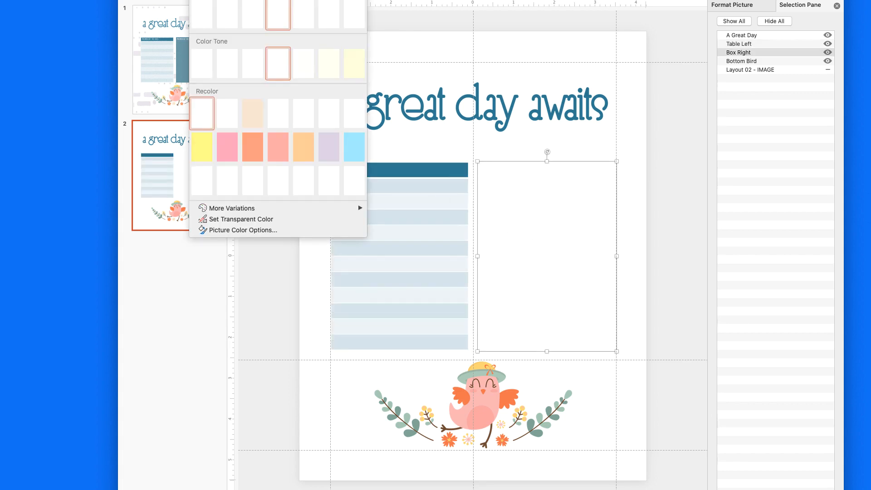
click(353, 146)
click(198, 1)
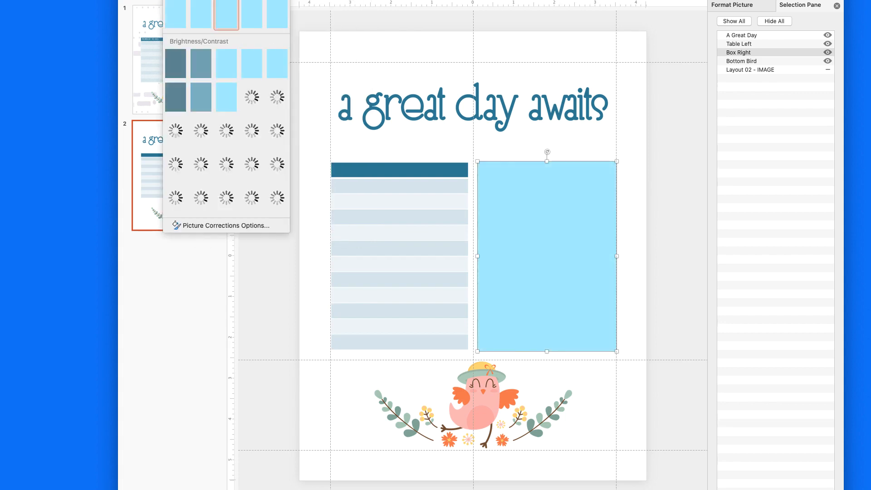
click(198, 128)
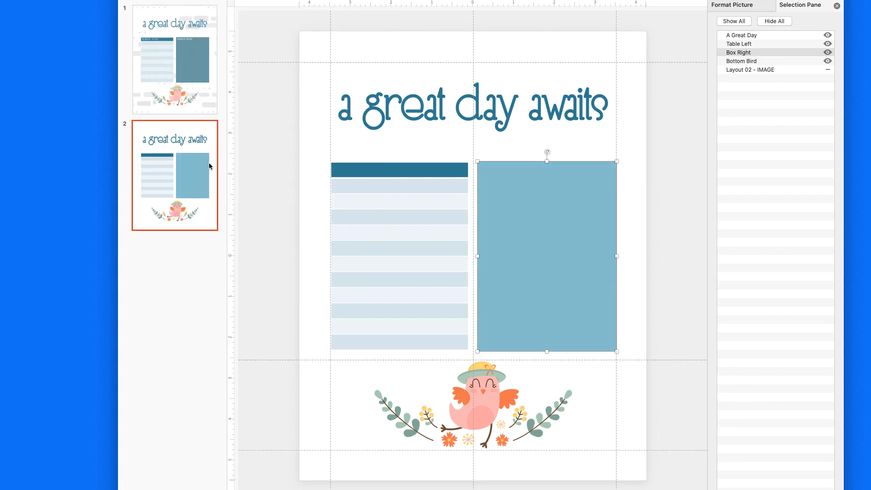
- Insert the black all-caps Monday image (Monday_Caps_Black) from the kit's TextEmbellishments DaysOfWeek folder
click(461, 423)
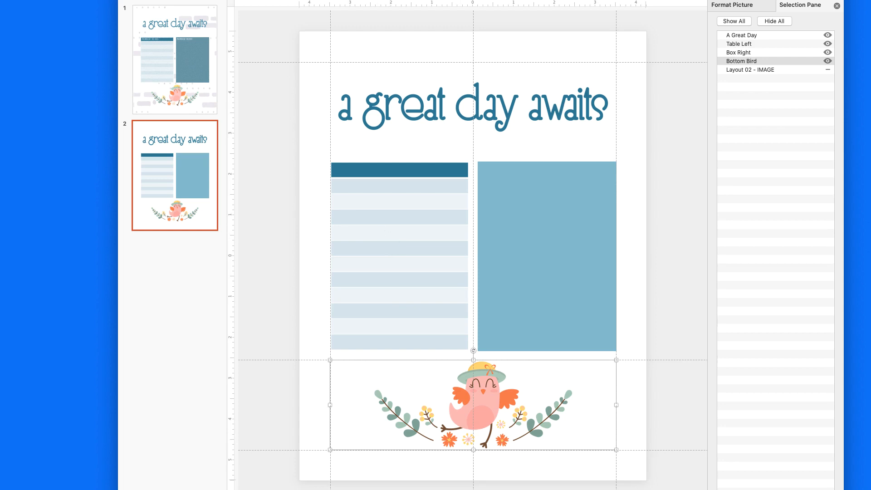
click(195, 0)
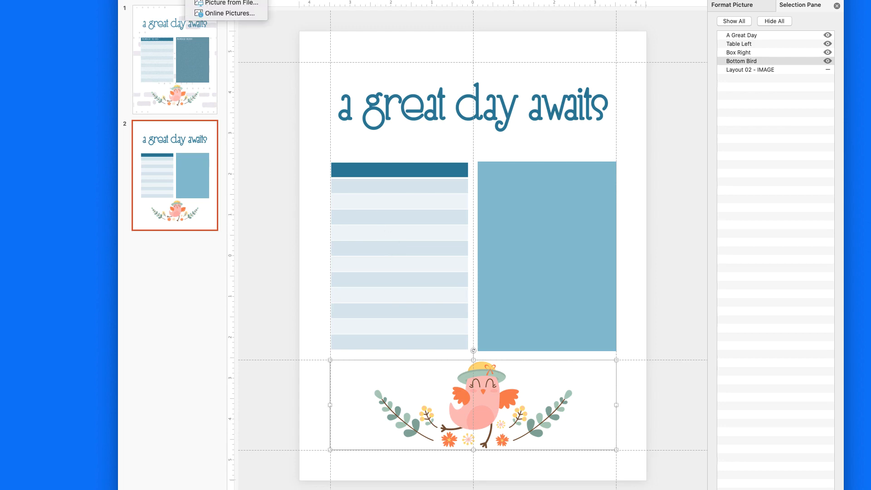
click(215, 4)
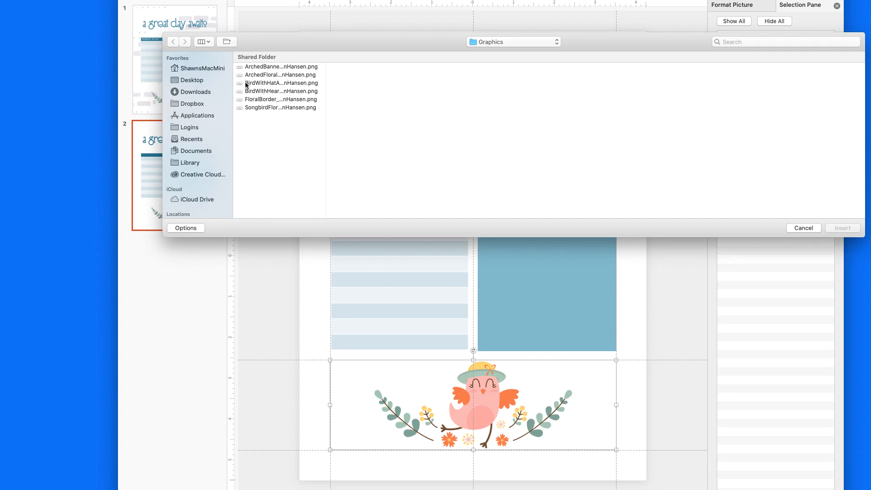
click(517, 44)
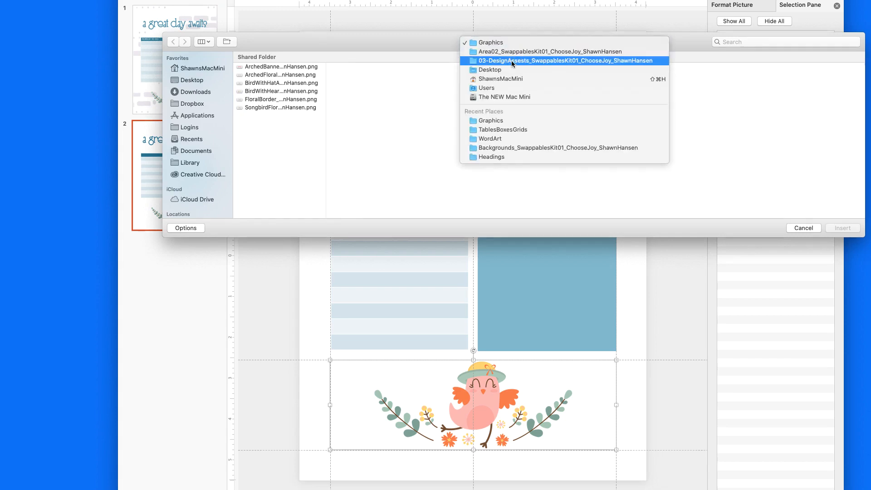
click(515, 62)
click(363, 133)
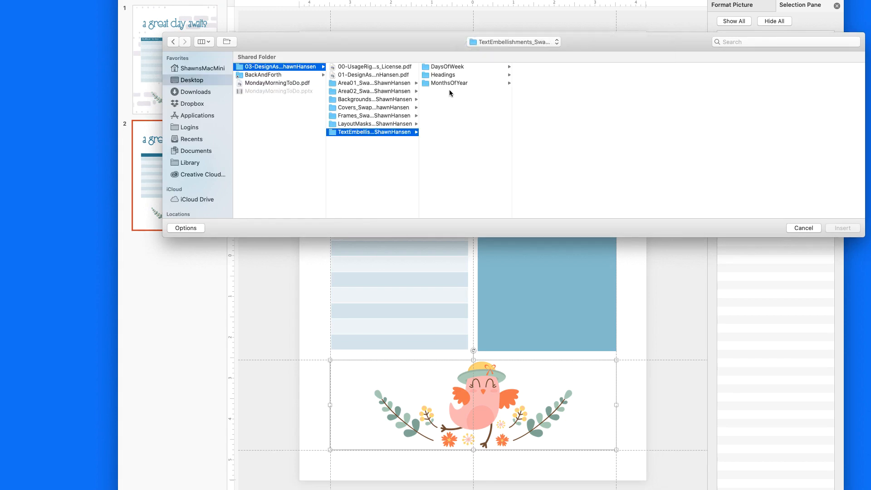
click(494, 67)
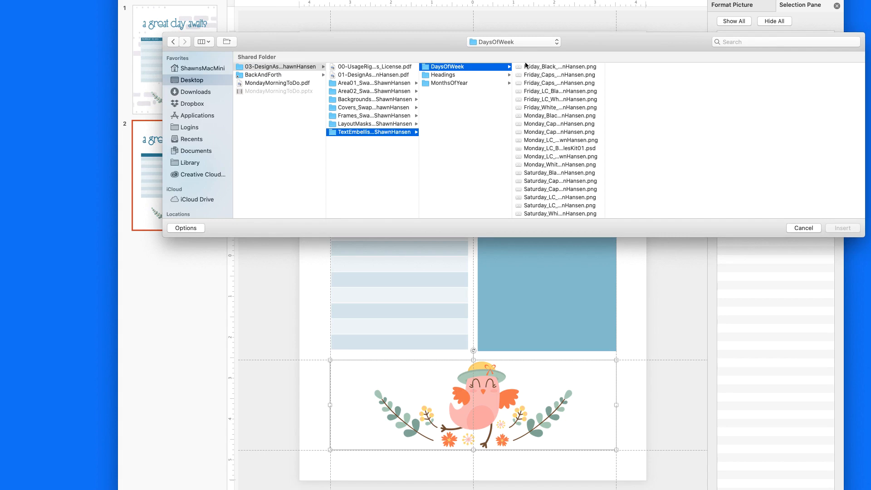
click(539, 117)
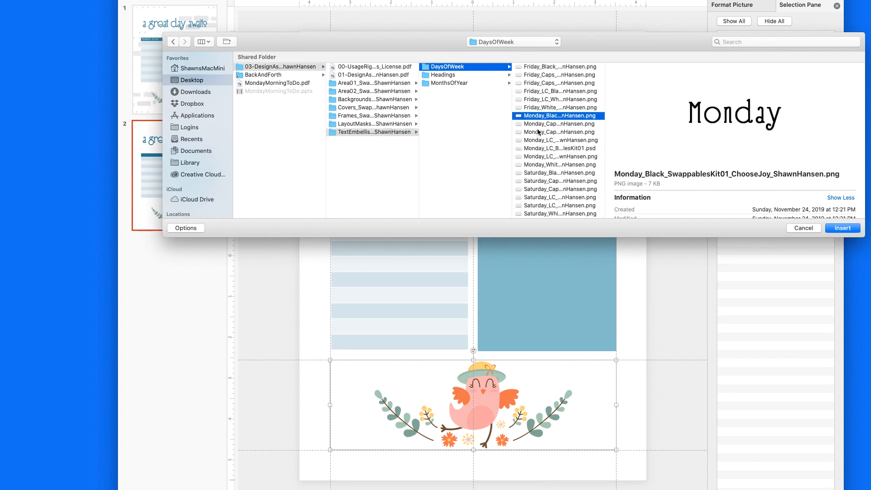
click(539, 124)
double_click(539, 125)
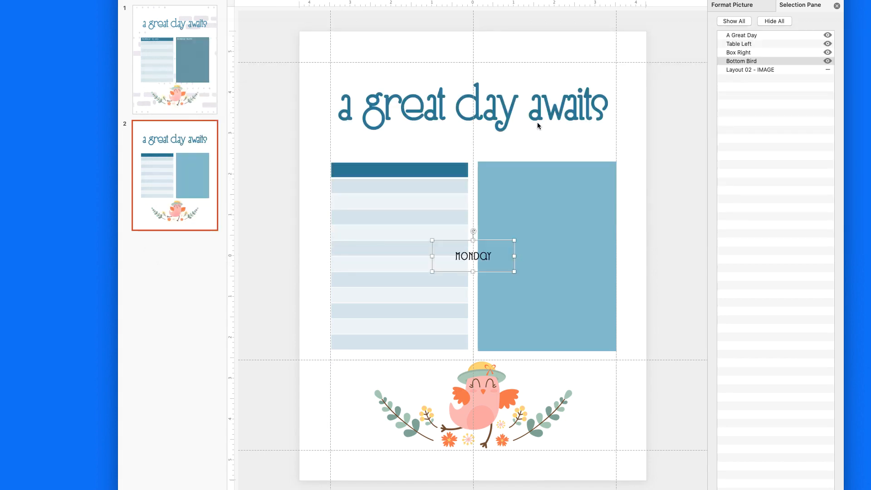
- Replace the black MONDAY picture with the white all-caps Monday image from the DaysOfWeek folder
right_click(471, 261)
mouse_move(494, 297)
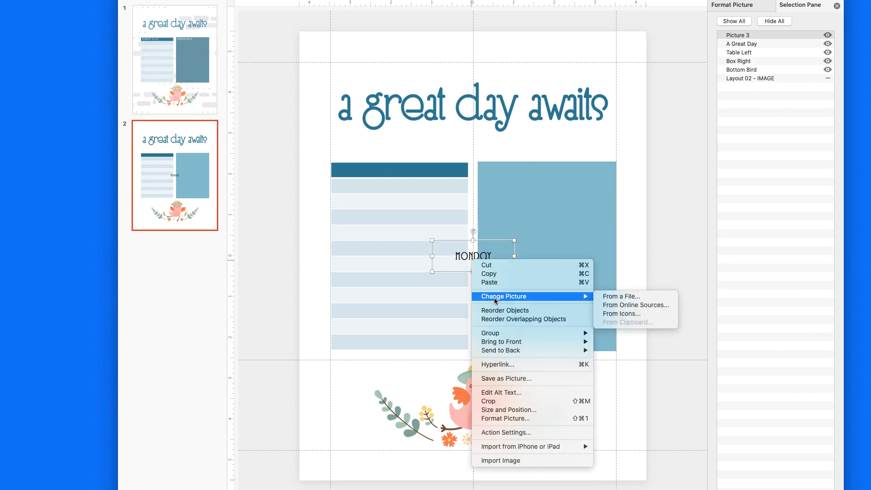
click(619, 297)
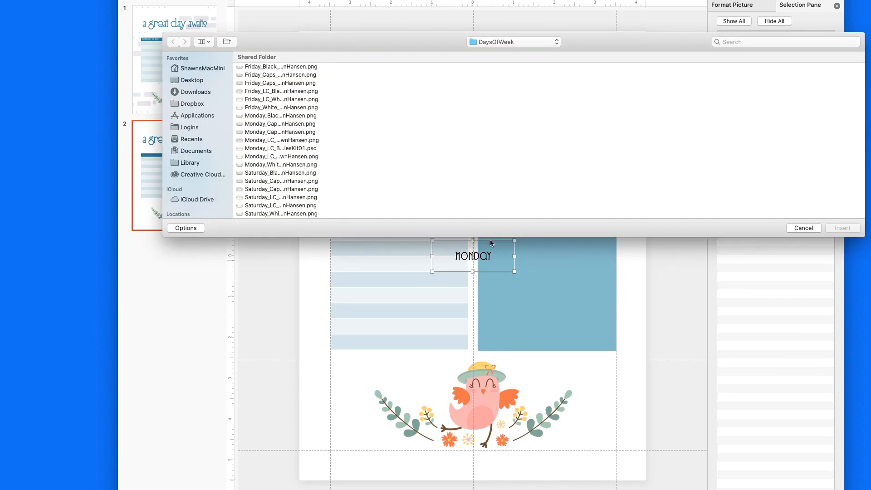
click(273, 125)
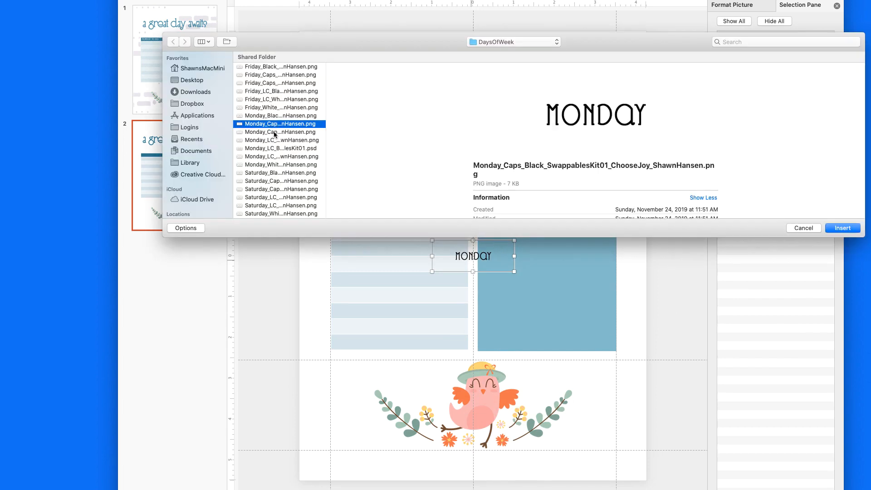
double_click(275, 133)
- Position the white MONDAY heading at the left end of the table's dark header row
drag(451, 266, 344, 174)
key(Up)
key(Up)
key(Up)
key(Up)
key(Up)
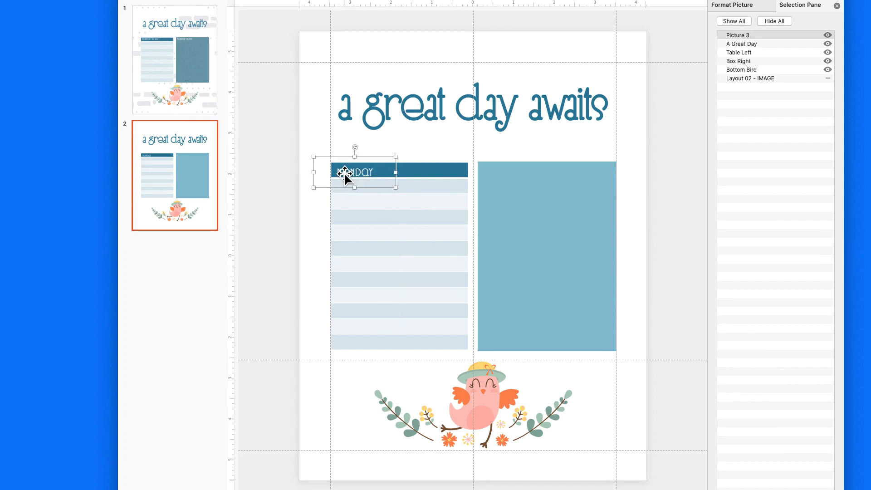
key(Left)
key(Left)
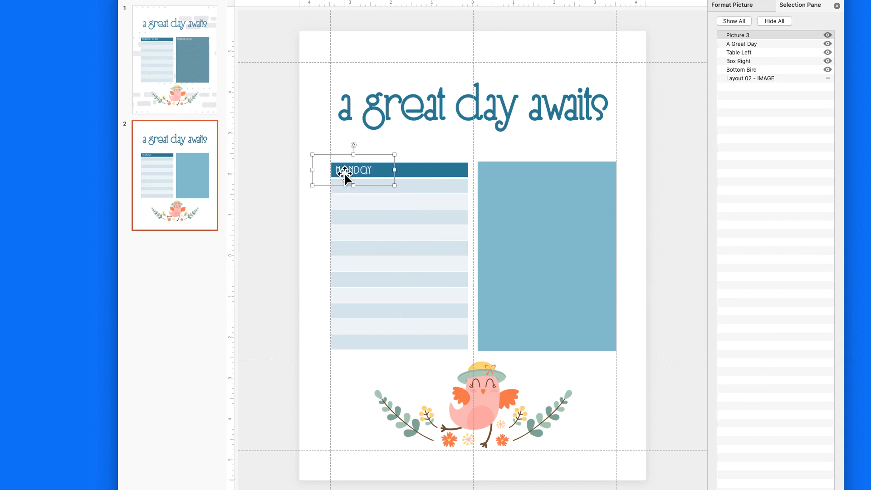
- Duplicate the MONDAY heading and place the copy in the upper-left corner of the blue box, level with the original
key(super+c)
key(super+v)
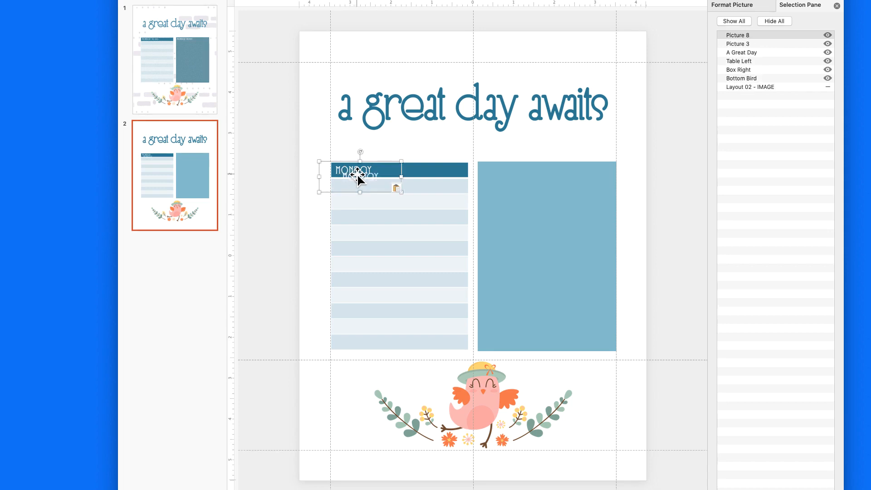
drag(349, 174, 497, 169)
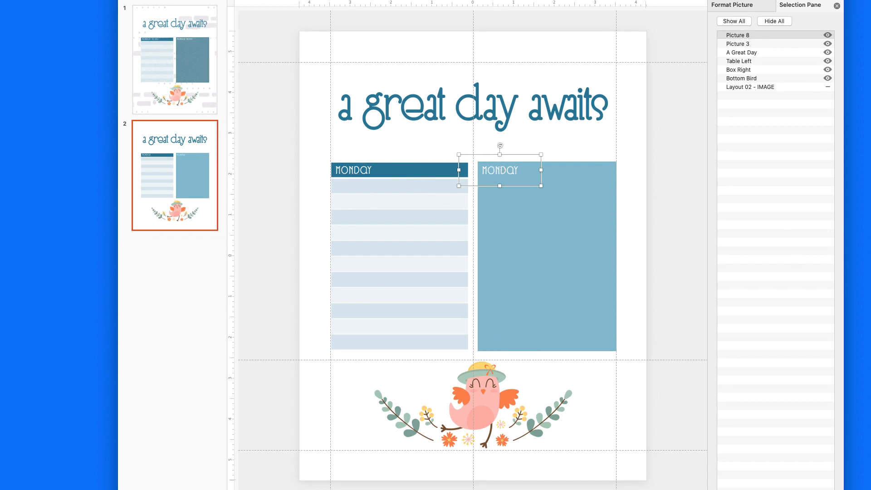
- Insert the white all-caps To Do image (ToDo_Caps_White) from the kit's TextEmbellishments Headings folder
click(196, 0)
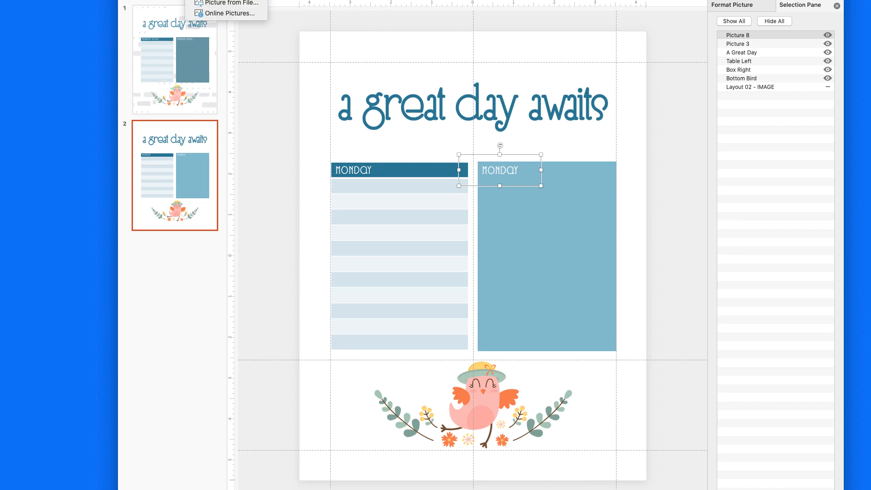
click(214, 4)
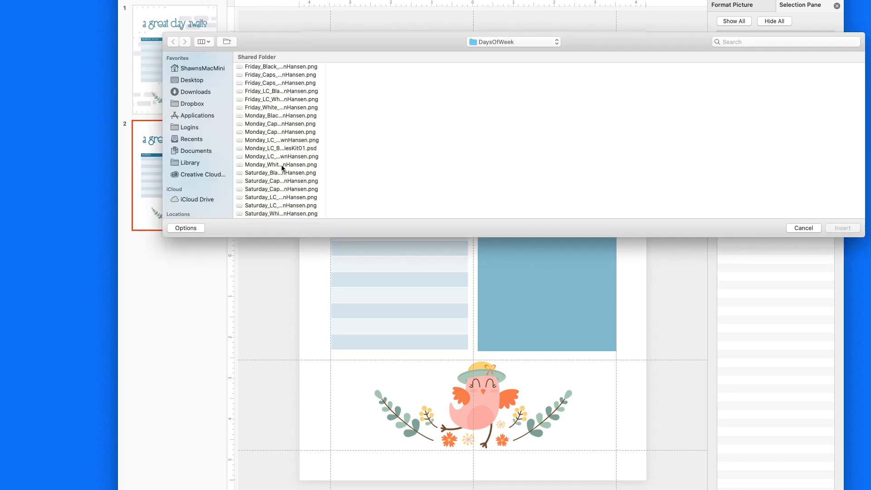
click(480, 44)
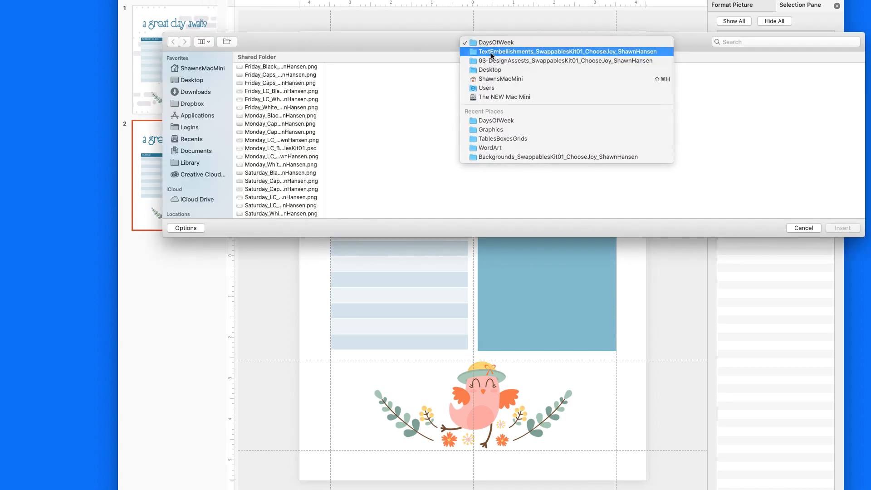
click(492, 52)
click(443, 75)
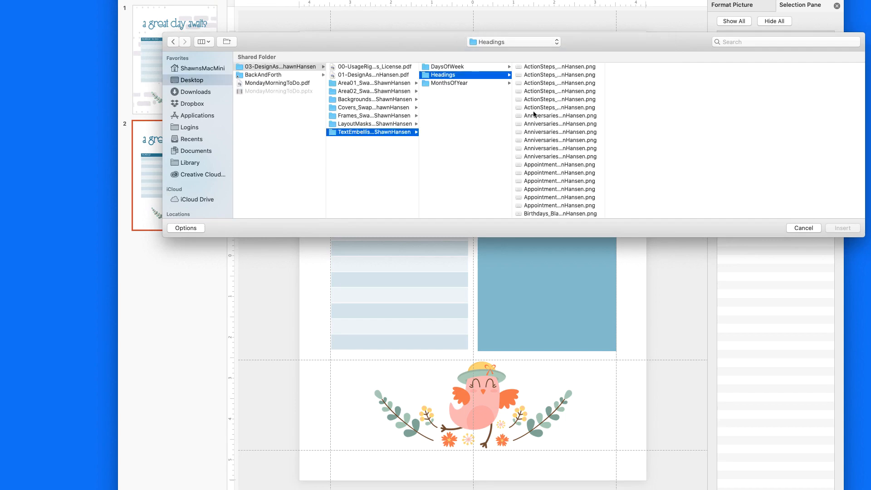
scroll(539, 122, down, 15)
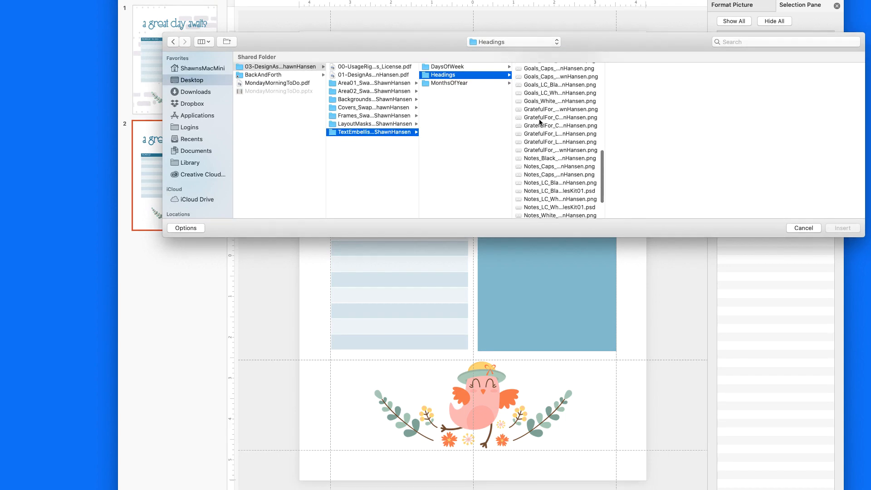
click(542, 173)
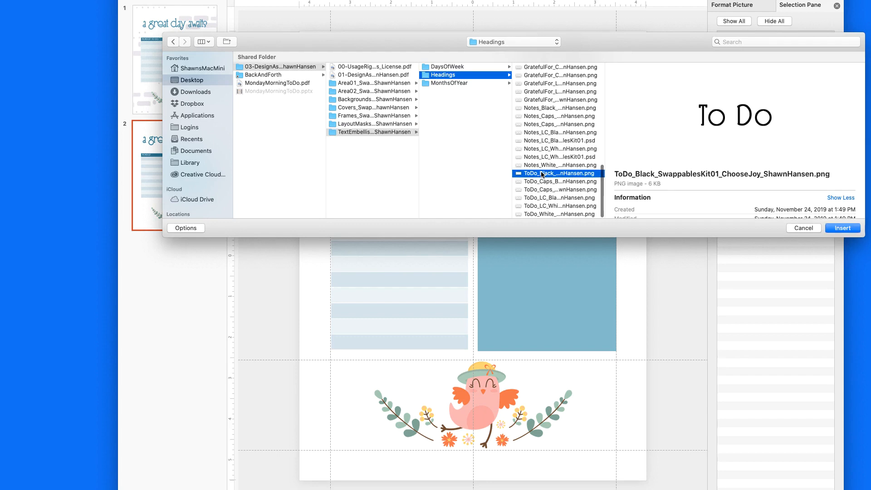
click(540, 189)
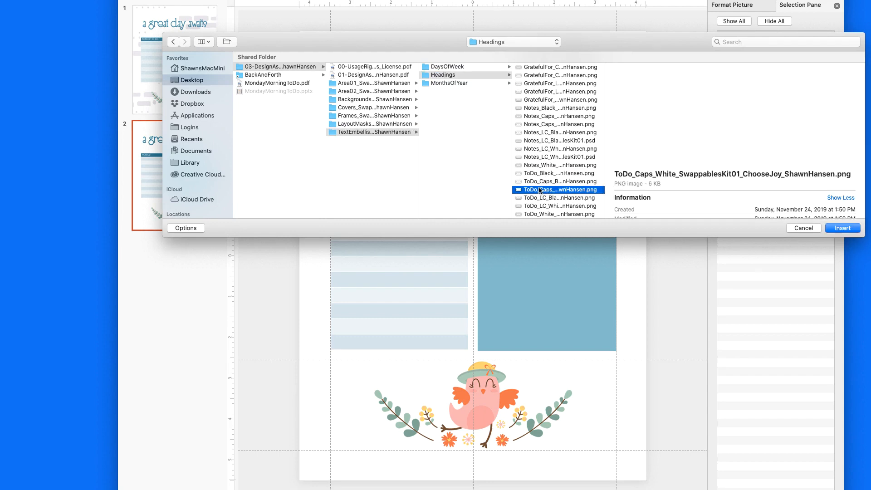
double_click(540, 189)
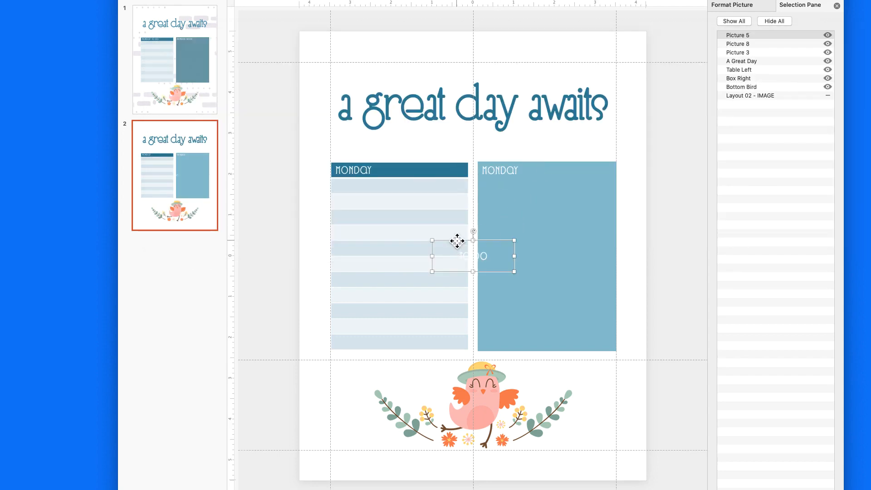
- Place the TO DO heading directly after MONDAY in the table's header row
drag(457, 241, 375, 155)
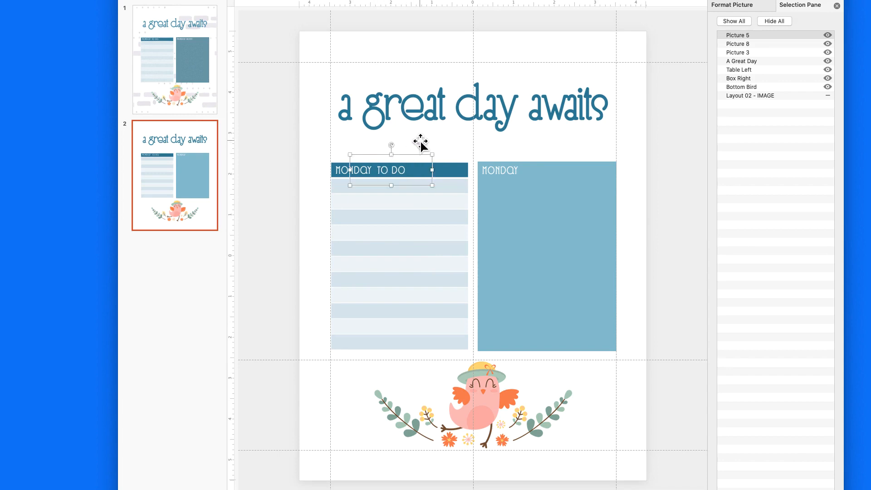
key(Left)
key(Left)
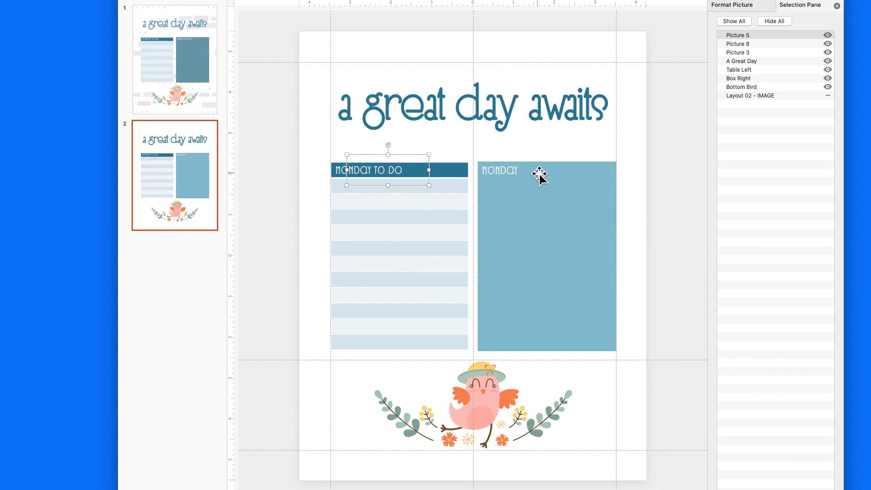
click(196, 0)
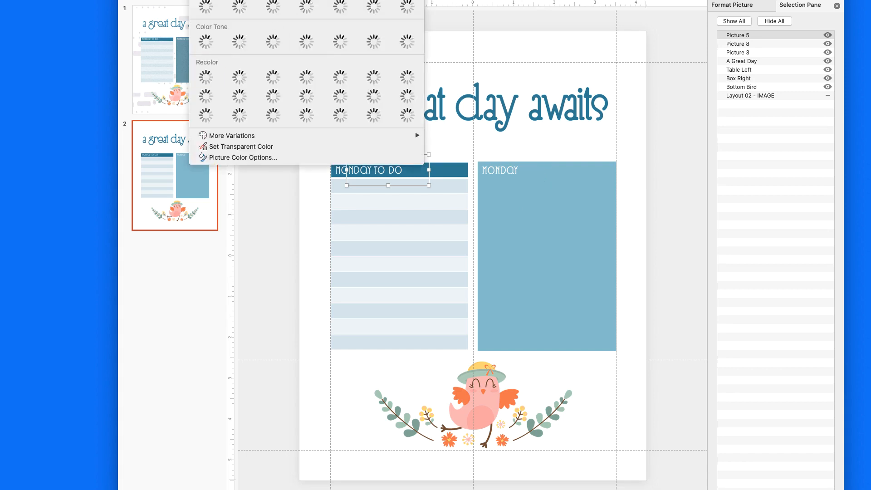
click(195, 1)
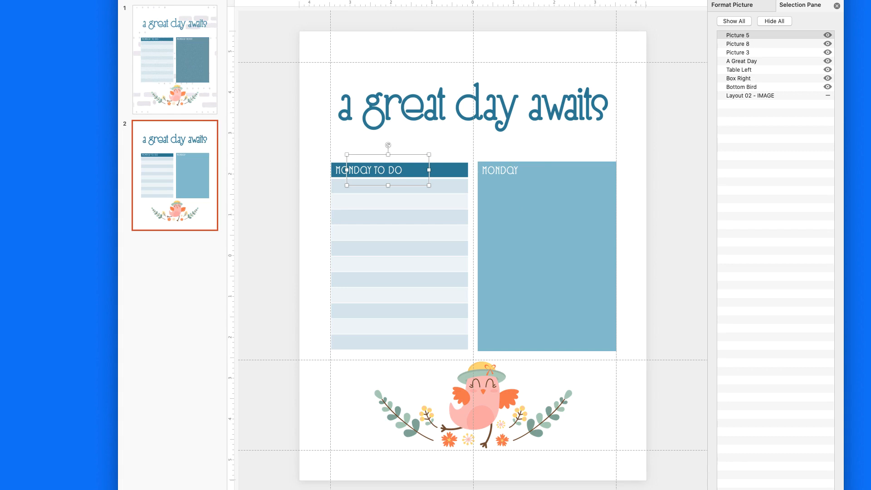
- Insert the white all-caps Notes heading image from the kit's Headings folder
click(199, 0)
click(223, 2)
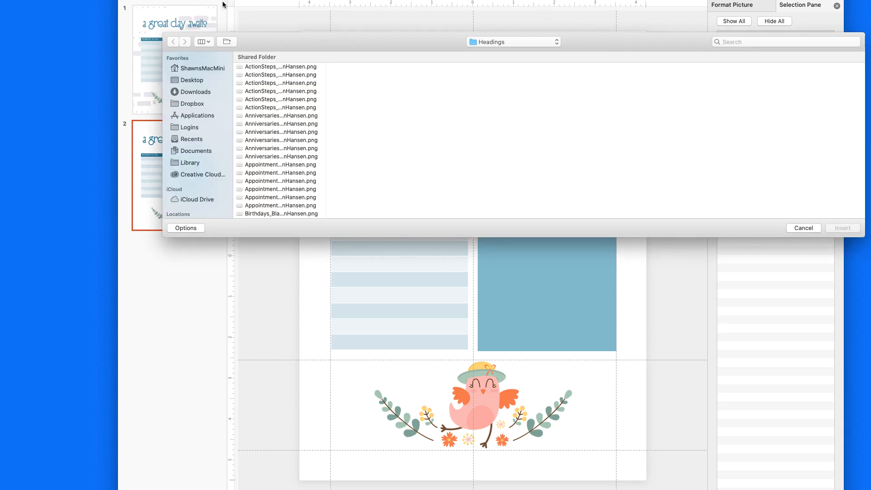
scroll(279, 156, down, 10)
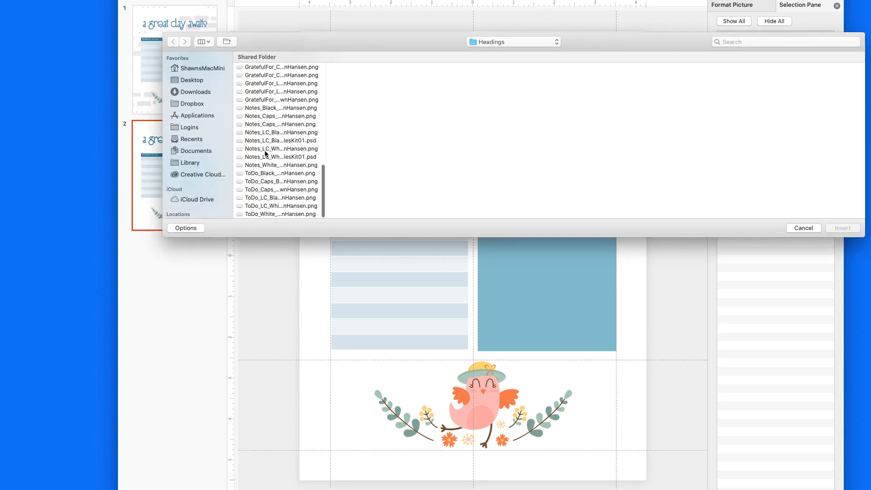
click(268, 166)
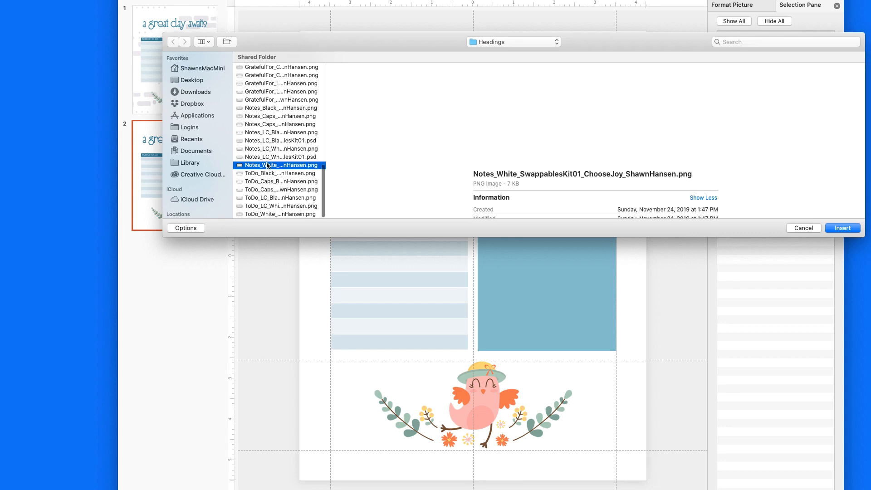
click(270, 124)
double_click(270, 124)
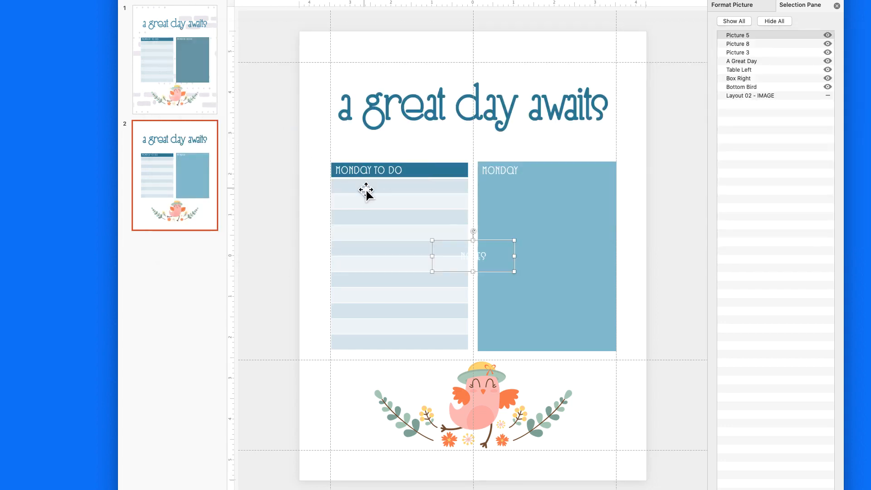
- Place the NOTES heading directly after MONDAY at the top of the blue box, level with it
drag(463, 246, 528, 170)
key(Left)
key(Left)
key(Left)
key(Right)
key(Right)
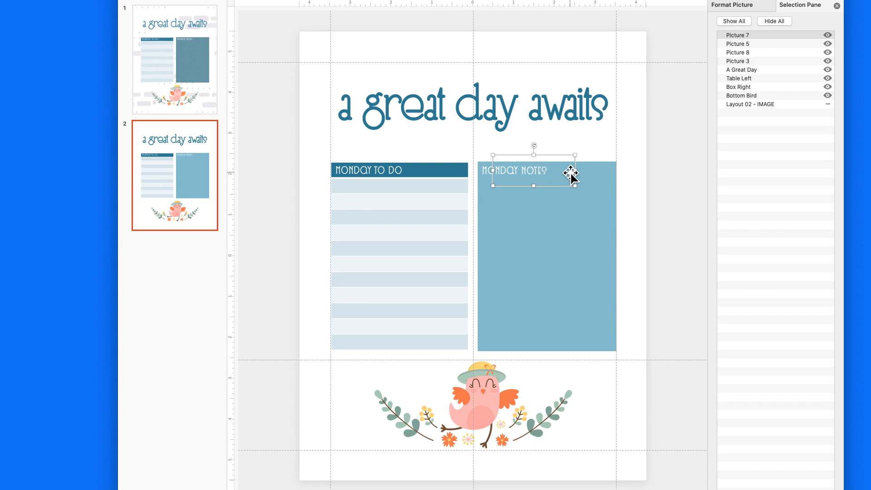
click(499, 234)
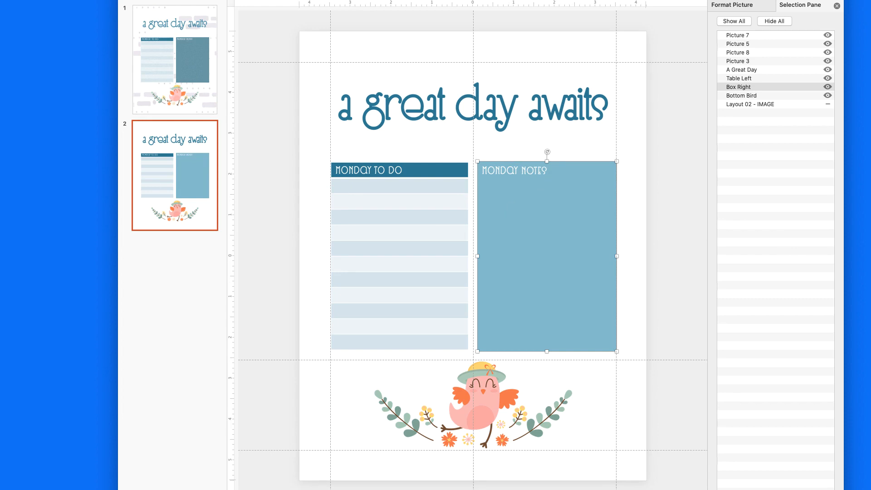
- Insert the Background_OrangeBoxes image from the design assets' Backgrounds folder
click(195, 0)
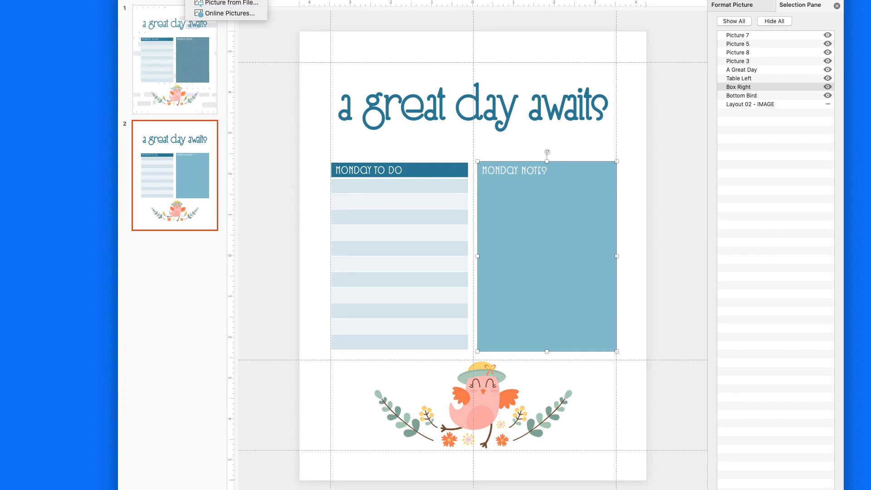
click(207, 6)
click(488, 42)
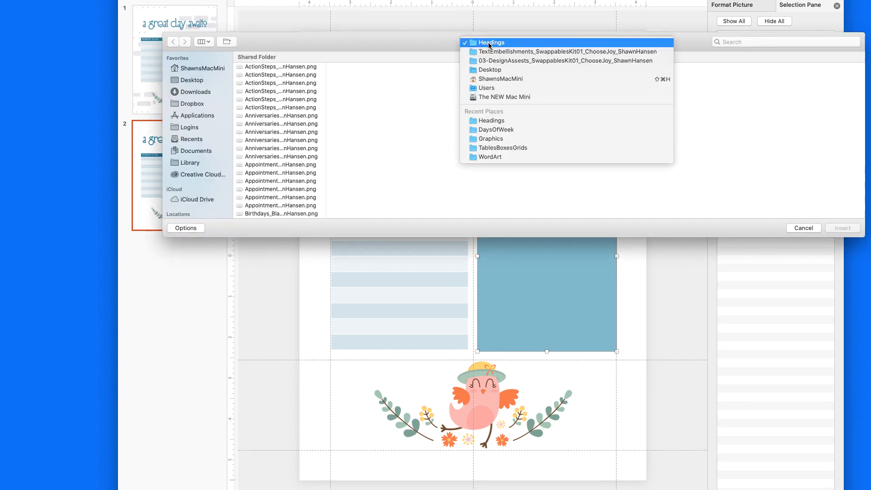
click(491, 60)
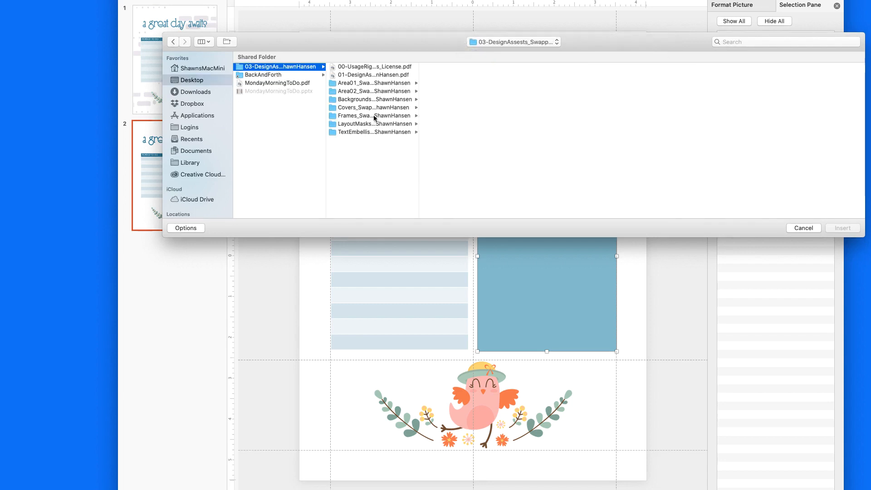
click(375, 99)
click(451, 83)
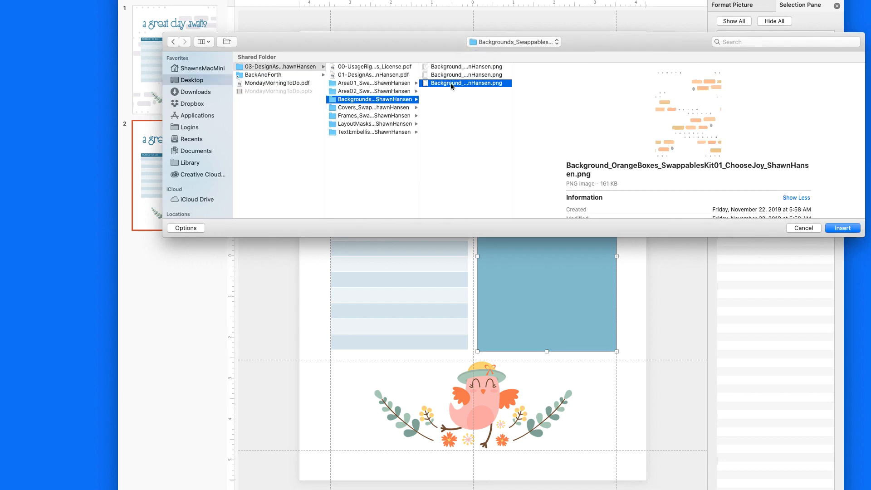
double_click(450, 83)
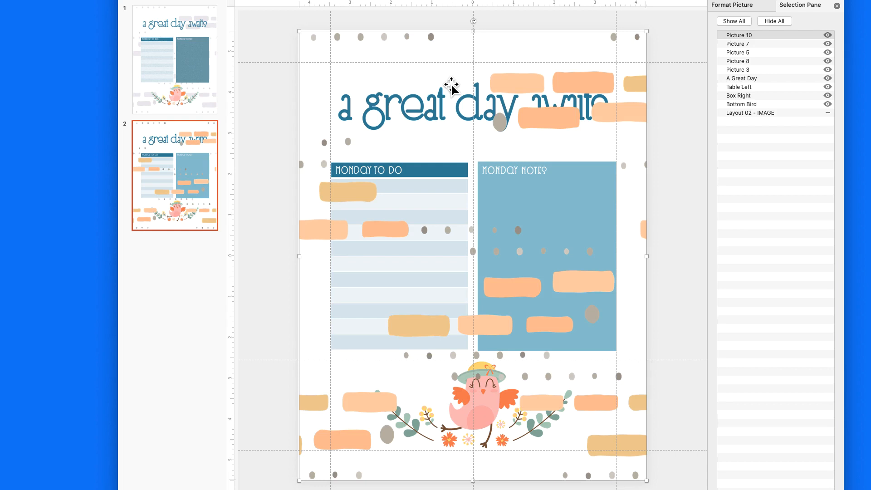
- Rename the new background picture as BG and the NOTES heading picture as Notes
click(731, 36)
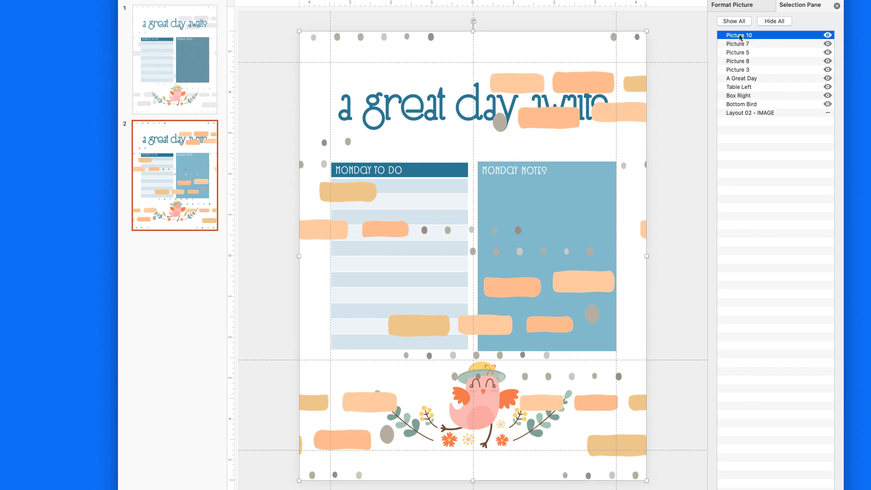
click(742, 38)
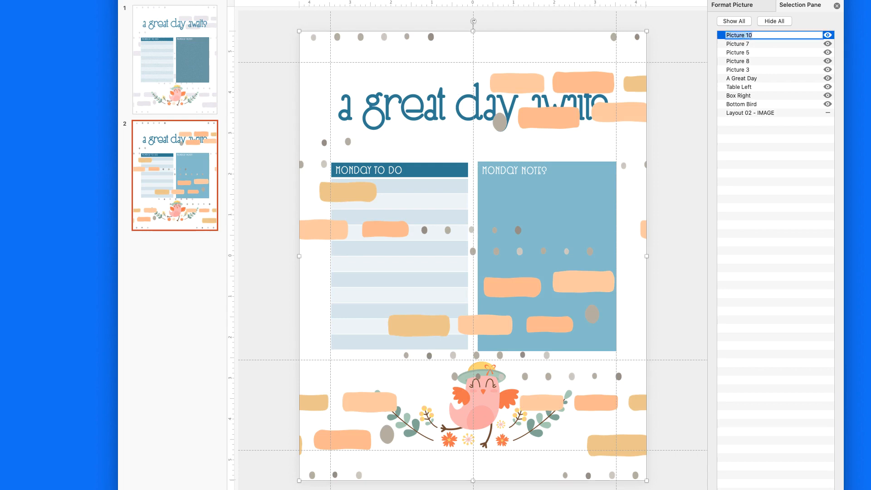
text(BG)
key(Return)
click(746, 45)
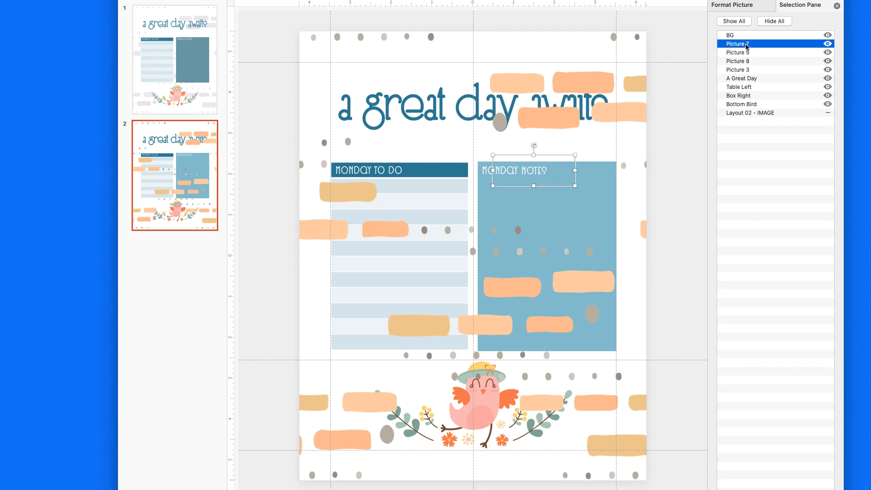
click(745, 45)
text(Notes)
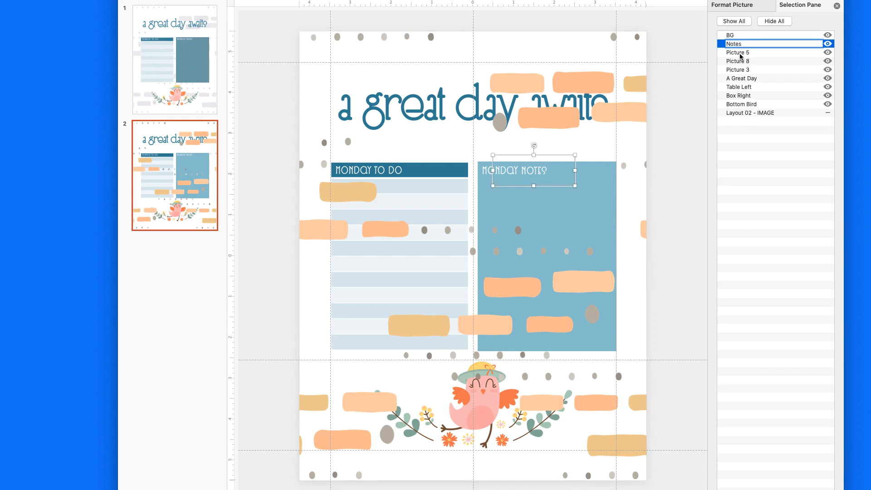
- Rename the TO DO heading picture as To Do and the blue box's MONDAY heading as Monday - Right
click(741, 52)
click(741, 53)
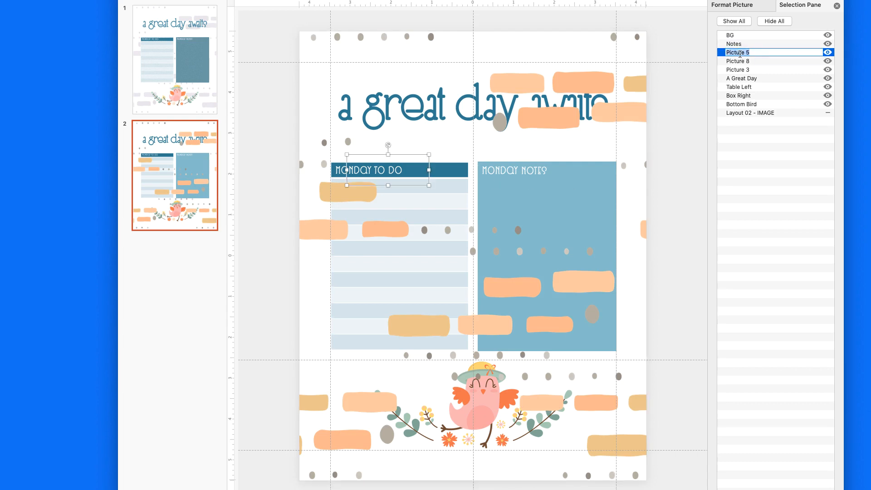
text(To Do)
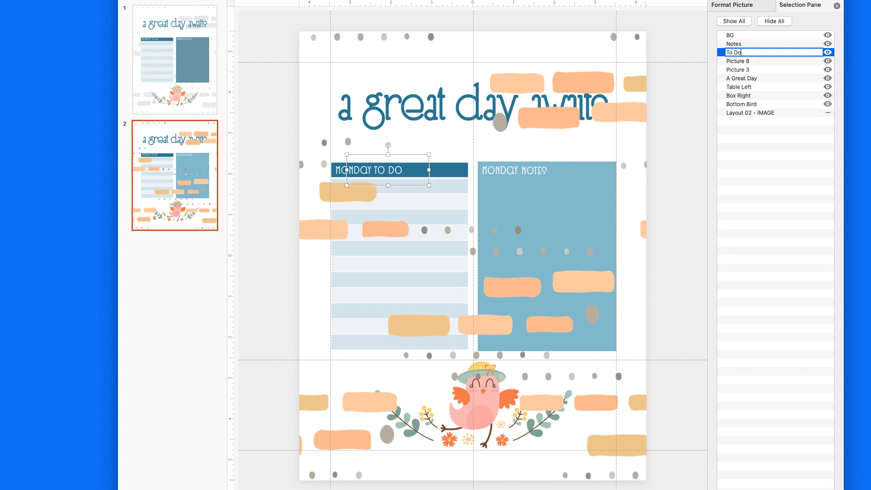
click(739, 61)
click(738, 61)
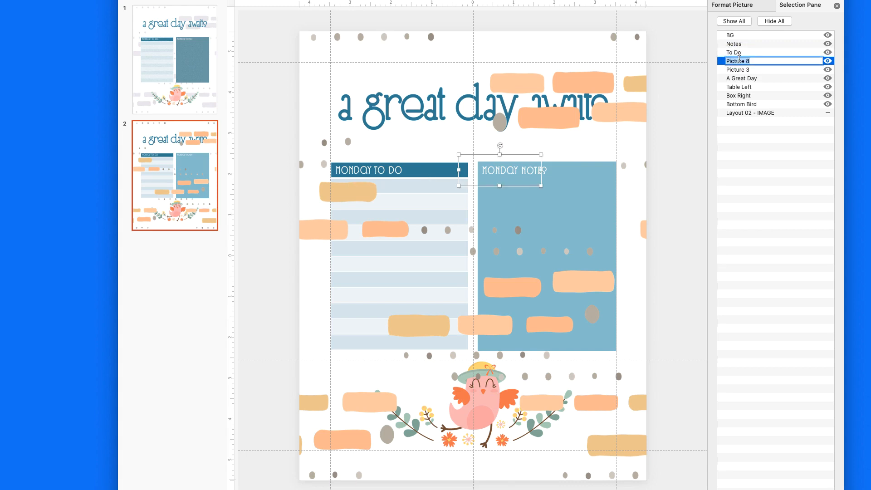
text(MOnd)
key(BackSpace)
key(BackSpace)
text(nday - Right)
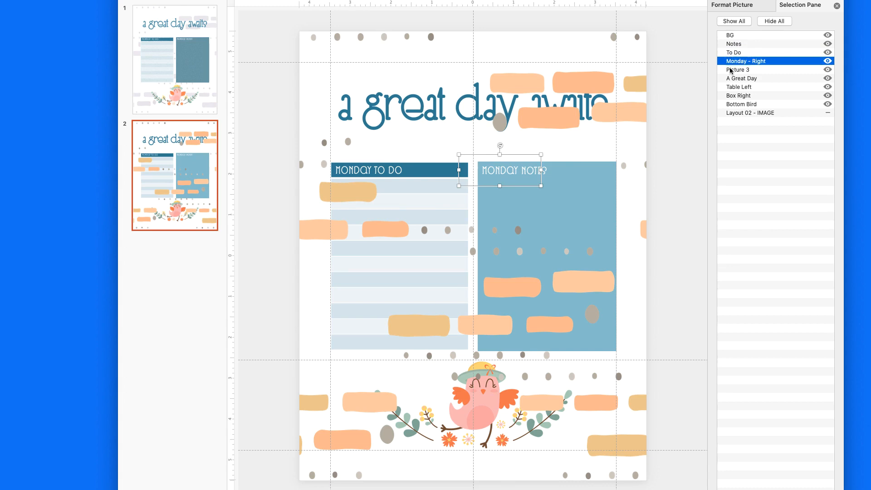
- Rename the MONDAY heading picture over the table as Monday - Left
click(730, 69)
click(729, 69)
text(M)
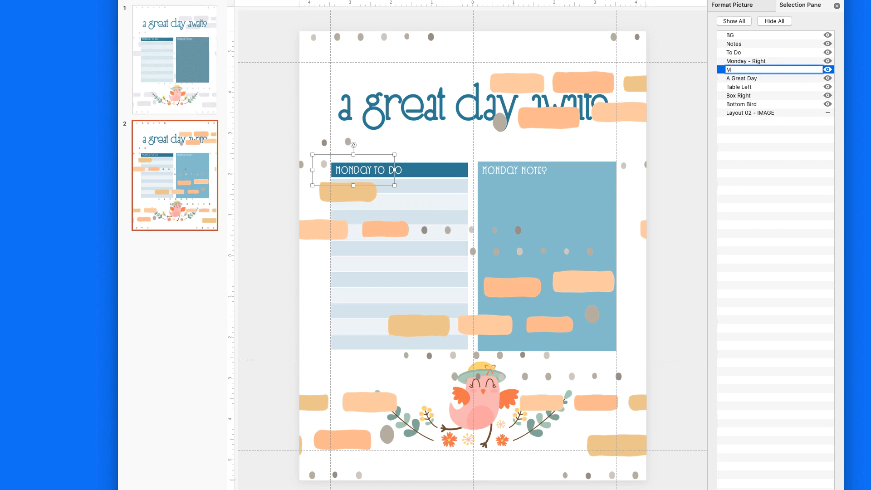
text(Onday - Left)
key(Return)
click(733, 70)
click(735, 70)
key(BackSpace)
text(o)
- Move A Great Day to the front of the stacking order and BG behind Bottom Bird
click(735, 80)
mouse_move(734, 80)
mouse_down()
mouse_move(729, 33)
mouse_move(727, 108)
mouse_up()
click(731, 44)
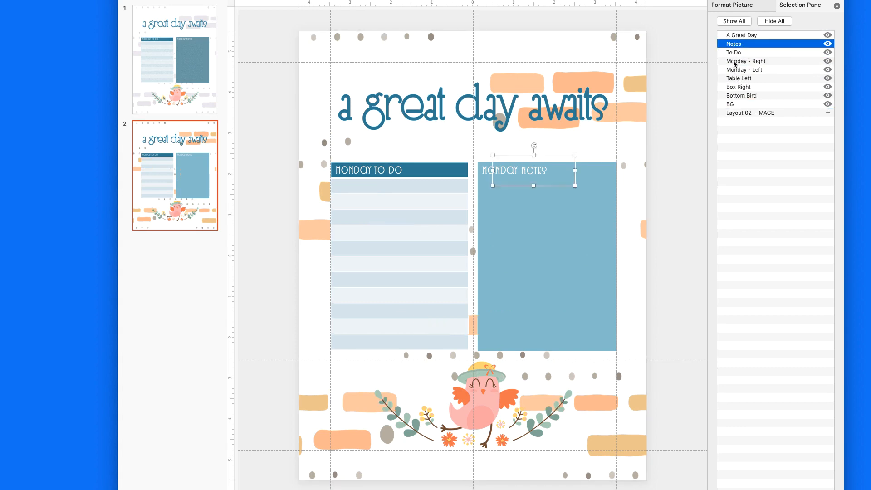
- Reorder the layers below A Great Day as Monday - Left, To Do, Table Left, Monday - Right, Notes, Box Right
drag(734, 63, 731, 45)
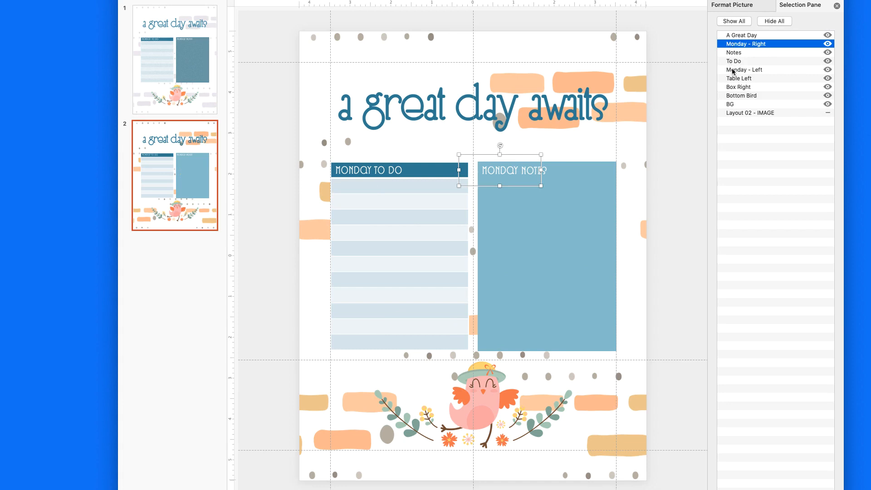
drag(731, 70, 732, 63)
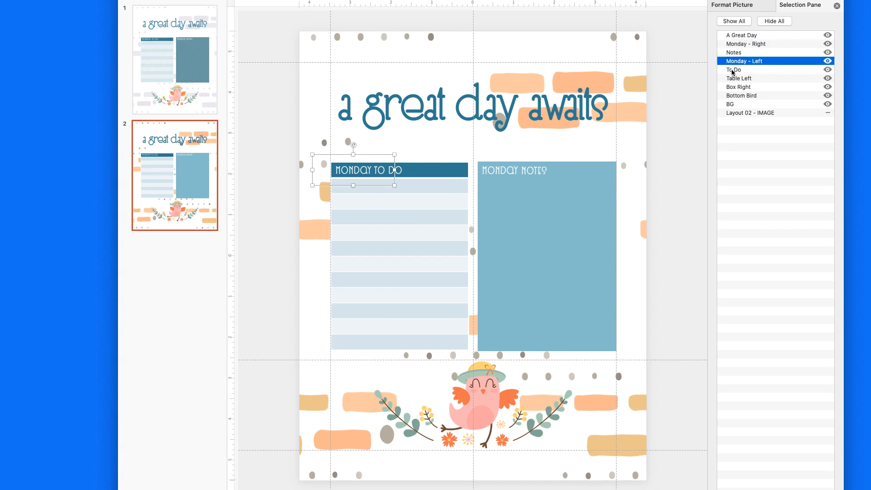
super+click(731, 69)
click(729, 52)
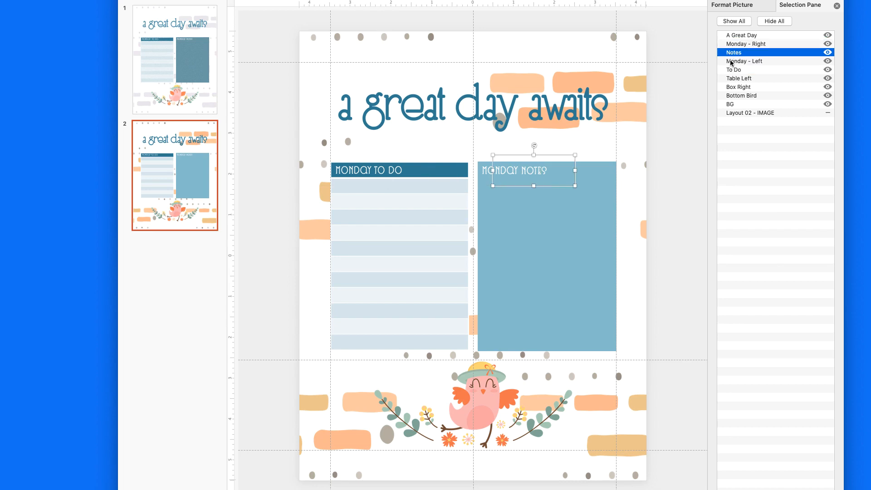
click(731, 60)
super+click(732, 70)
drag(732, 69, 732, 42)
click(731, 79)
drag(731, 80, 732, 61)
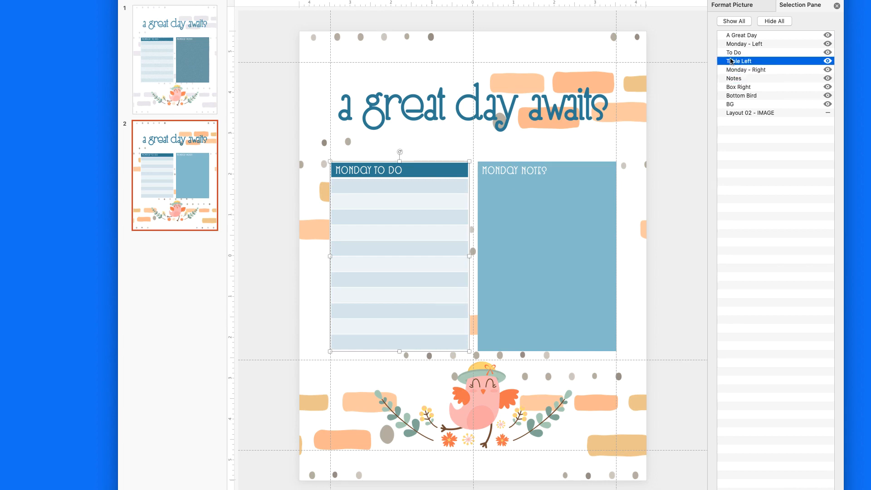
click(733, 86)
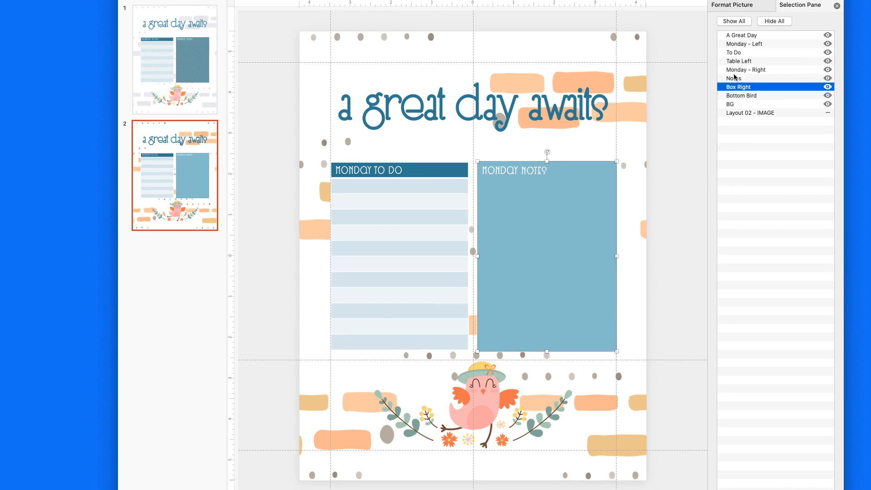
- Set the BG picture's transparency to 65% and recolor it to the muted purple-gray variation
click(731, 105)
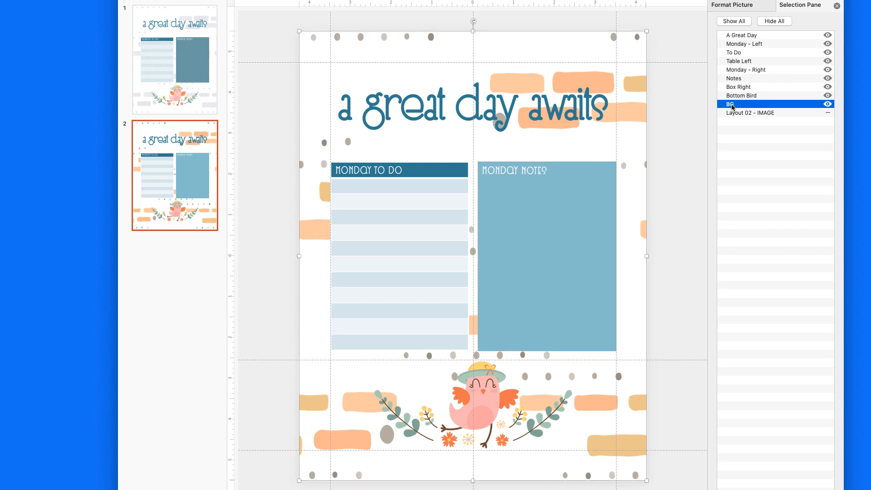
click(746, 5)
click(785, 28)
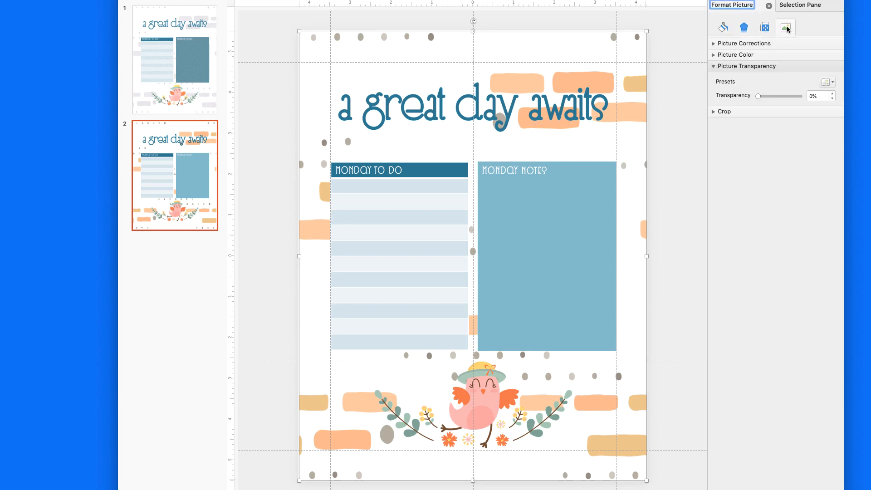
drag(756, 96, 771, 106)
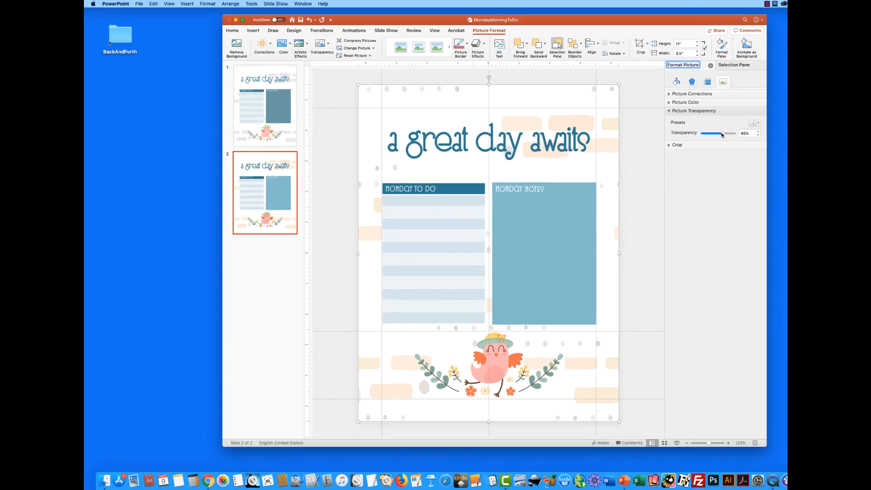
click(291, 50)
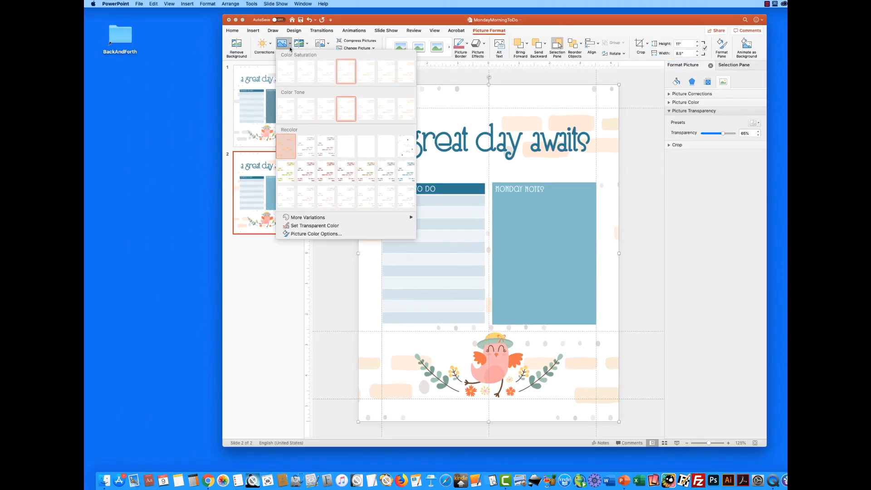
click(386, 175)
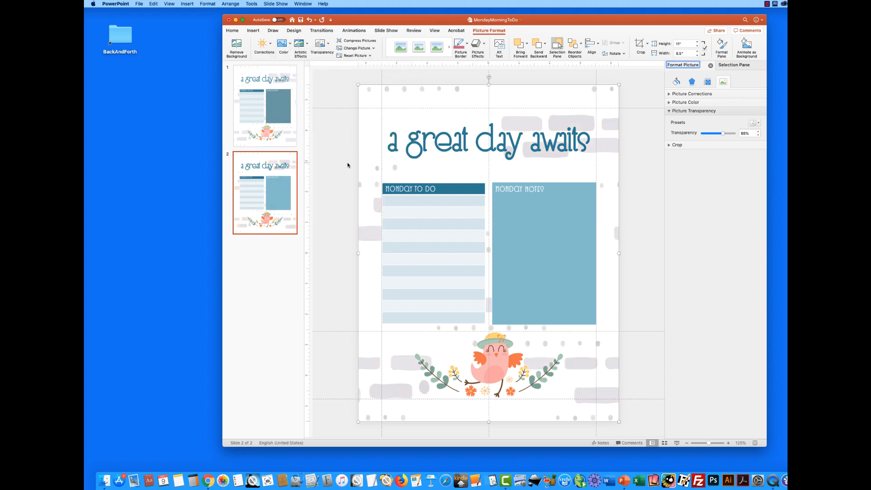
- Apply a bubble-textured artistic effect to the BG picture
click(307, 48)
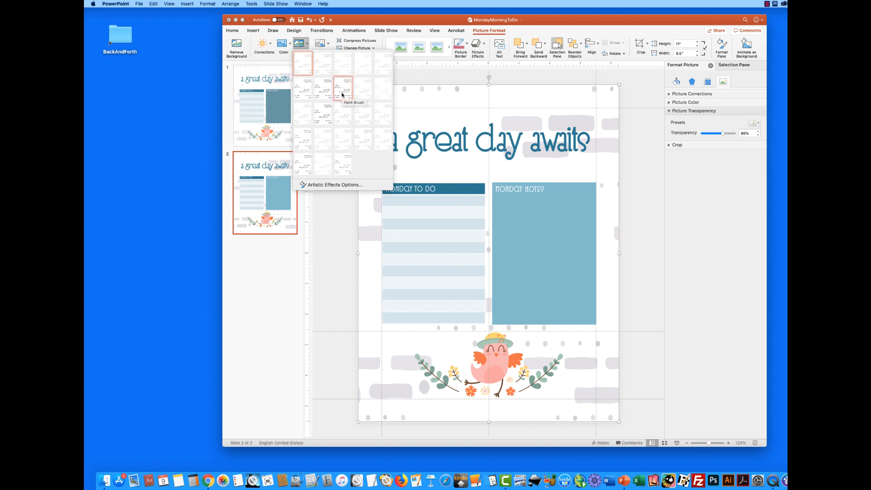
click(358, 112)
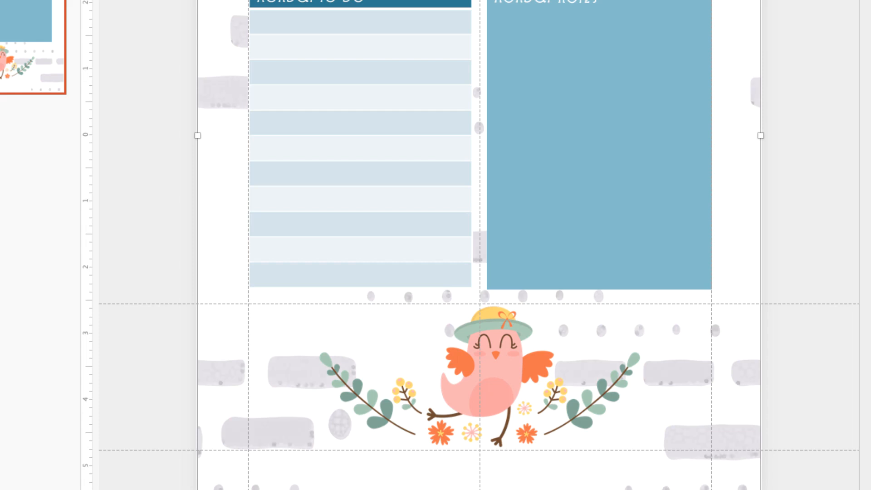
key(Escape)
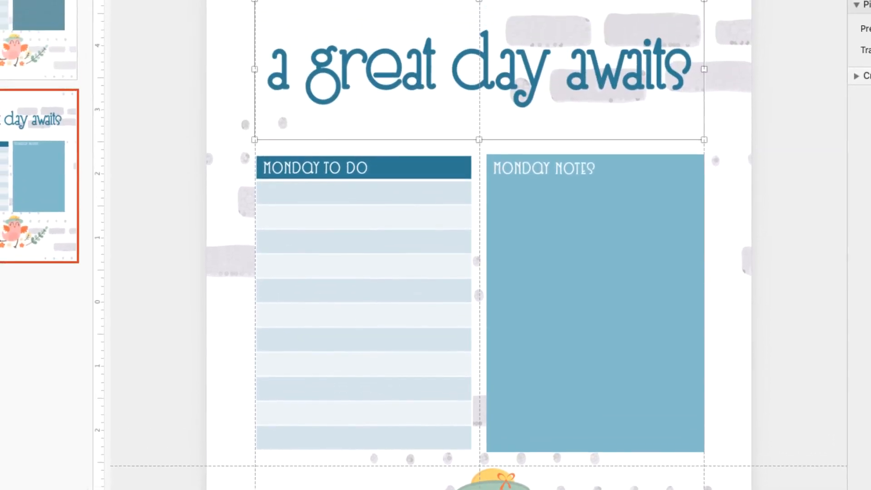
- Apply a bubble-textured artistic effect to the A Great Day title picture and the Monday To Do table picture
click(85, 0)
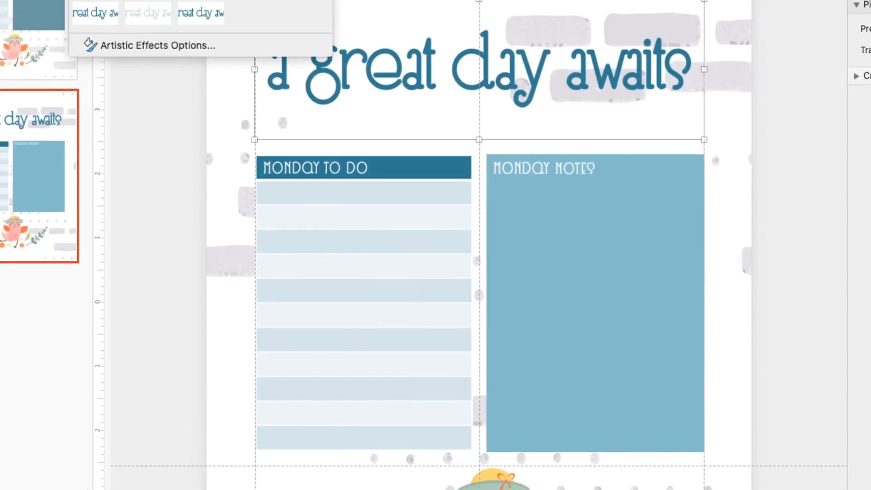
click(148, 1)
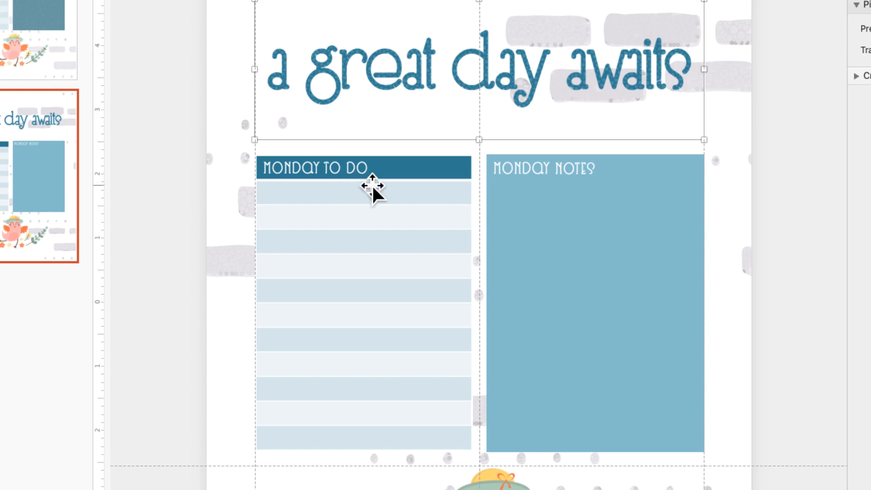
click(369, 208)
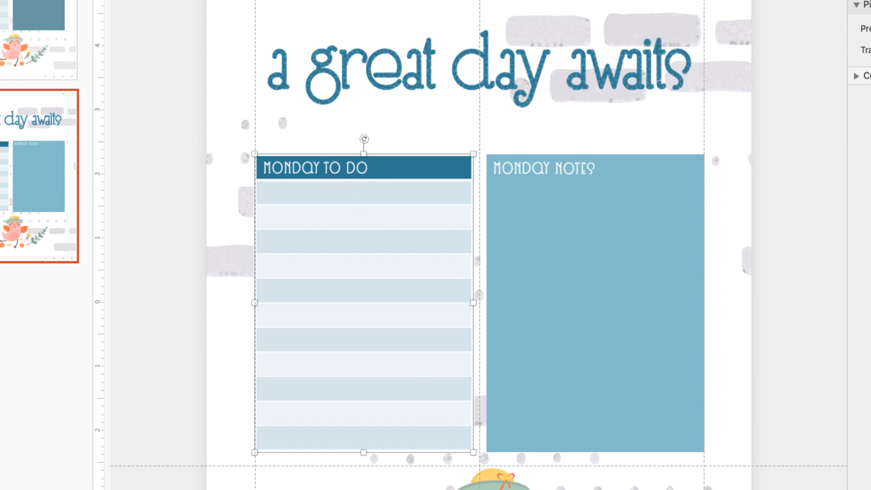
click(89, 1)
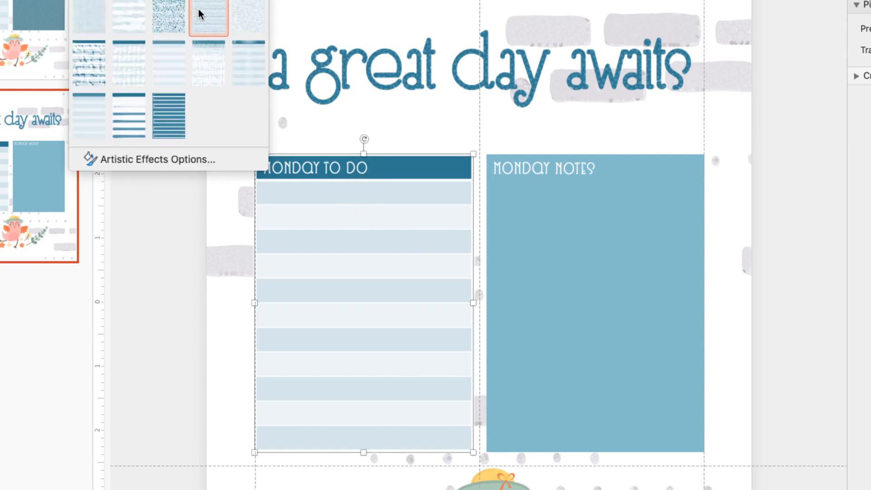
click(200, 13)
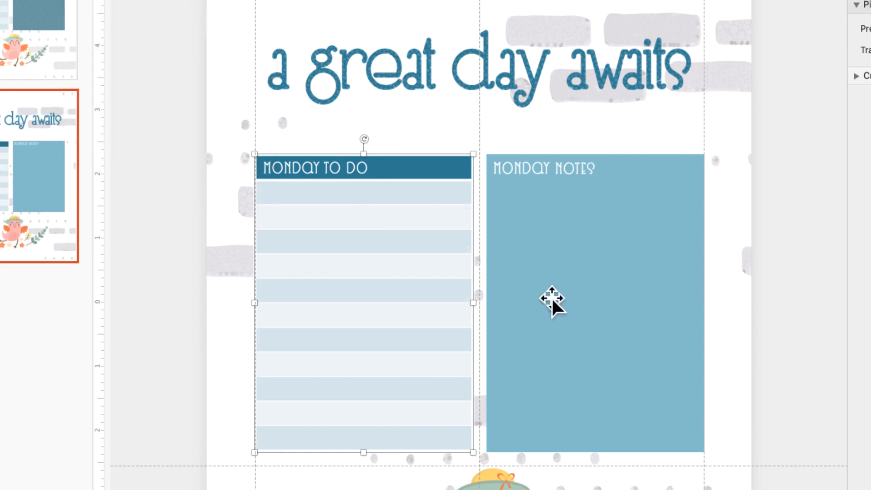
click(554, 298)
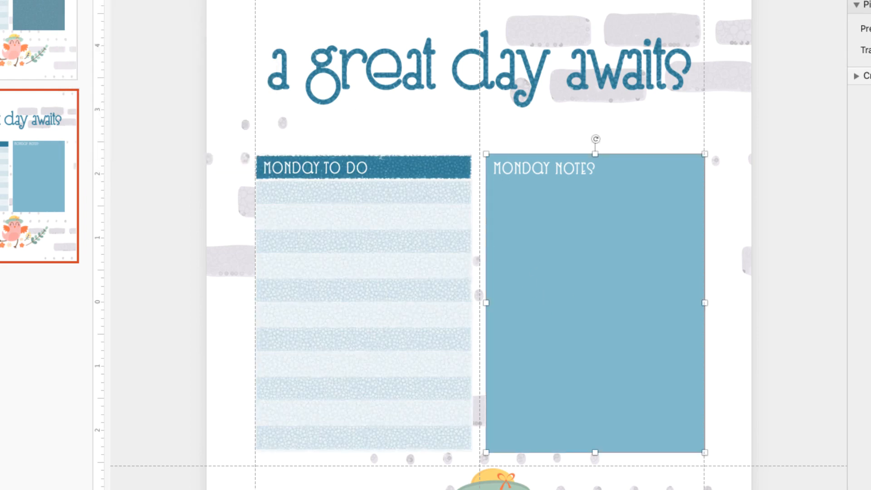
click(88, 1)
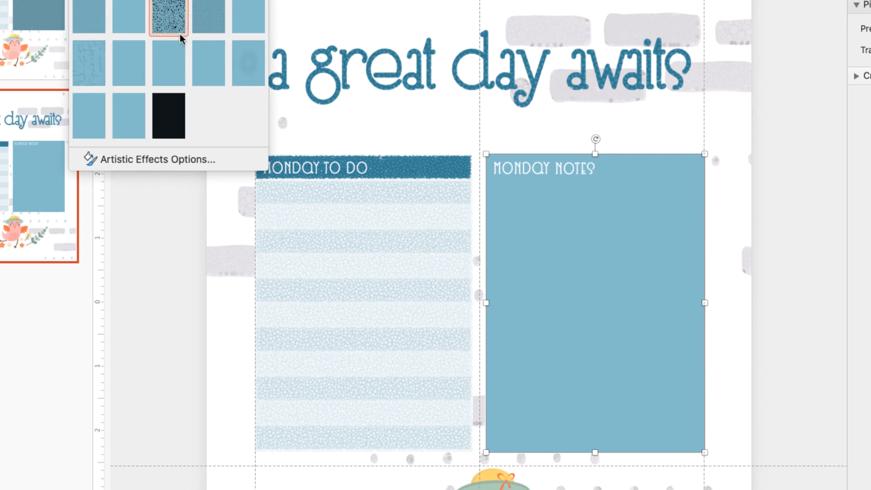
click(203, 18)
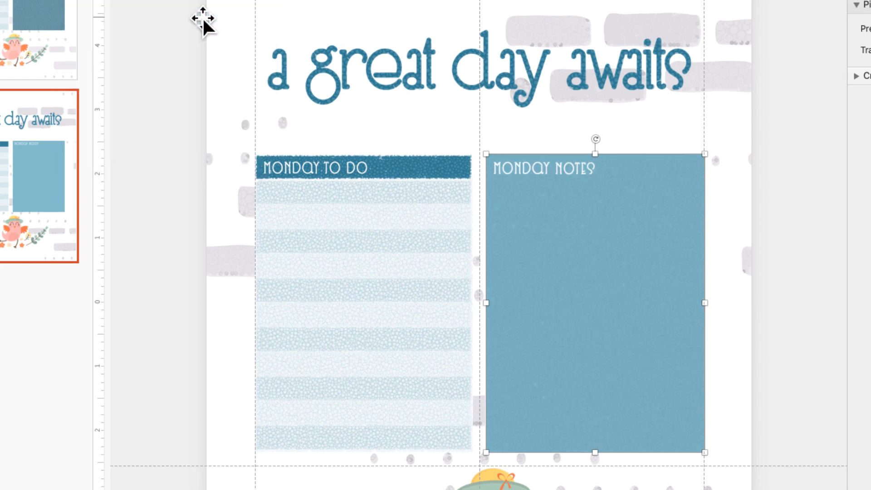
key(super+z)
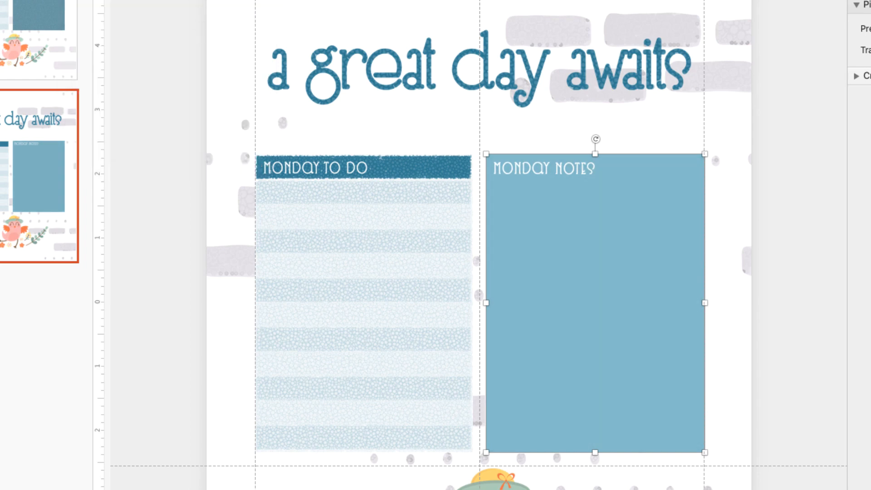
- Apply the dark speckled artistic effect to the Monday Notes box picture
click(89, 1)
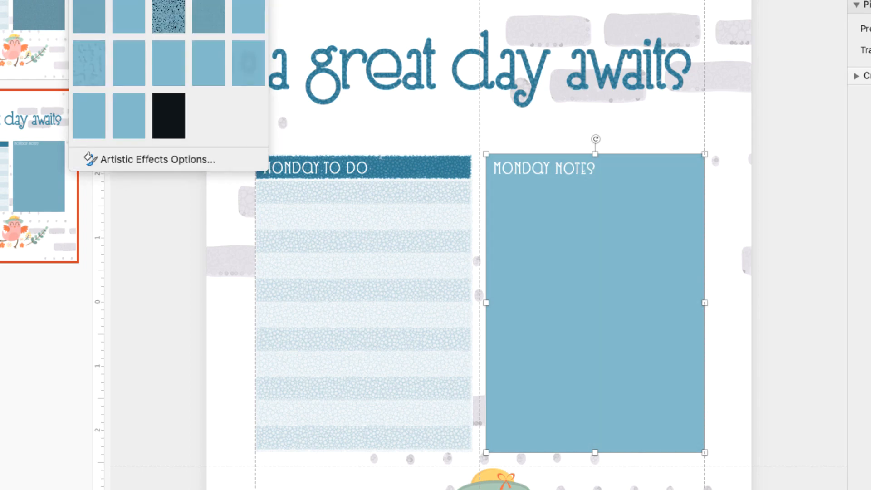
click(171, 17)
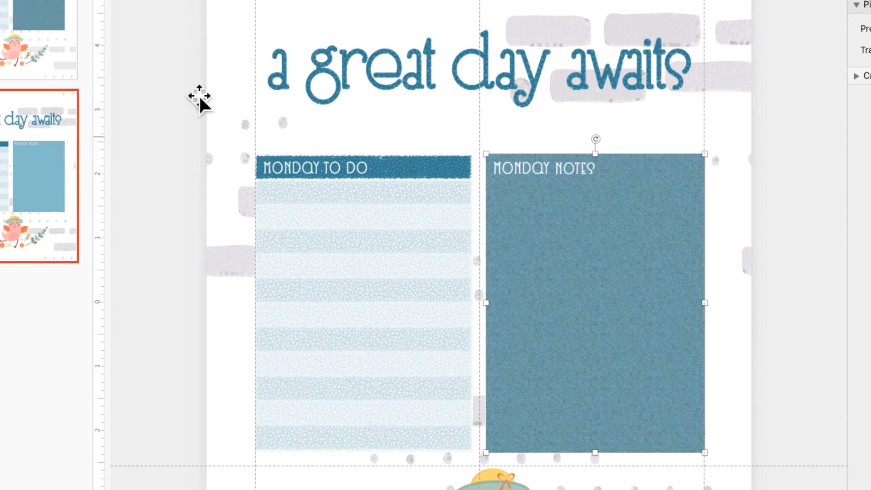
click(493, 486)
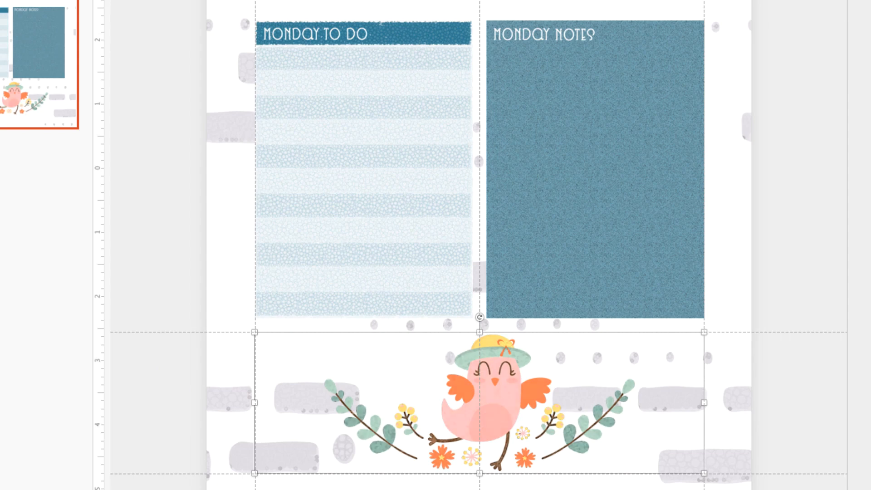
- Delete slide 1 so the presentation keeps only the second planner page
click(40, 62)
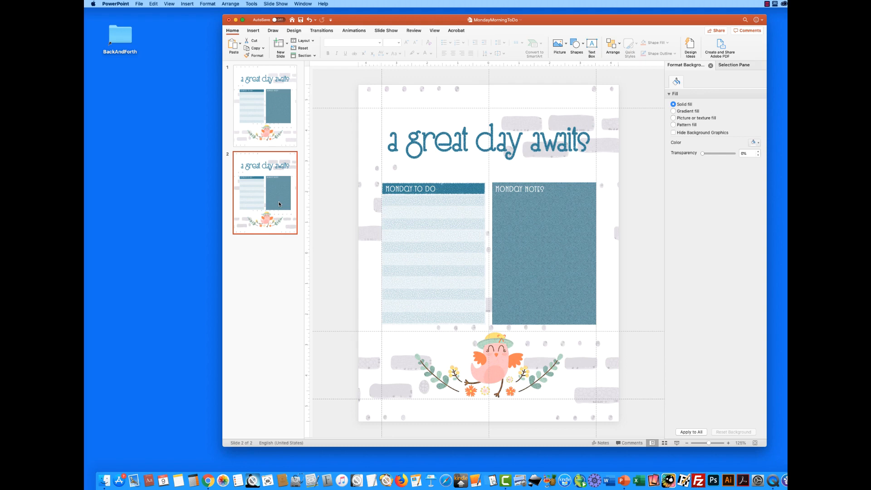
click(274, 134)
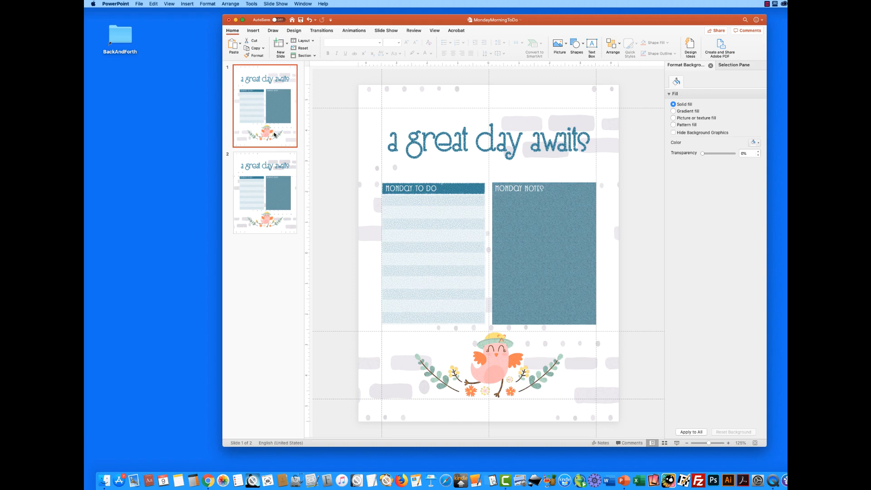
key(Delete)
- Export the presentation to the Desktop as a PDF named MondayMorningToDo_Demo
click(138, 4)
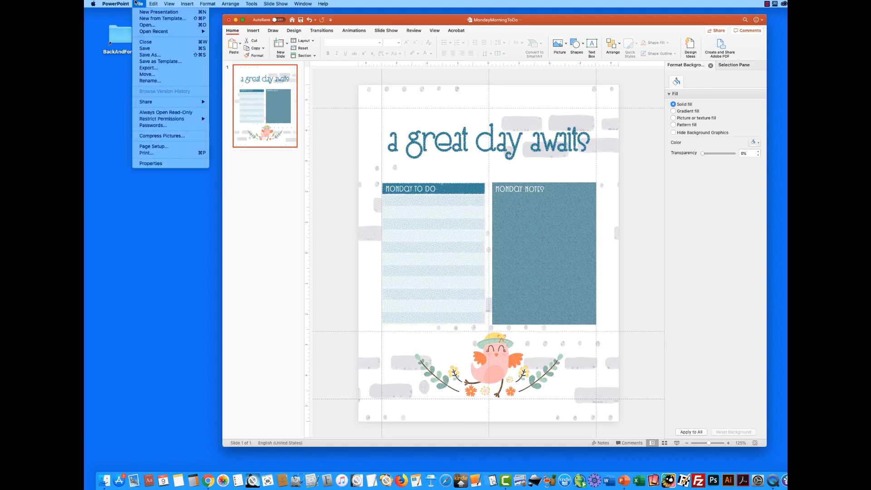
click(145, 68)
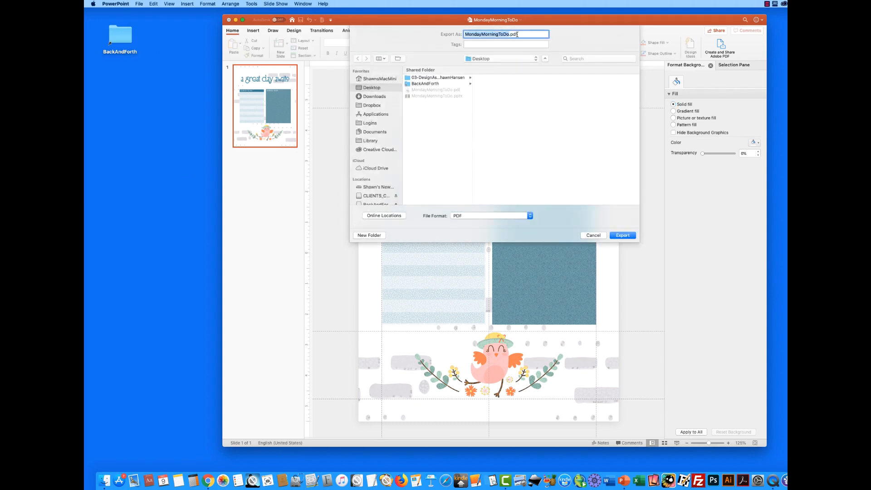
click(508, 33)
text(_Do)
text(emo)
click(622, 235)
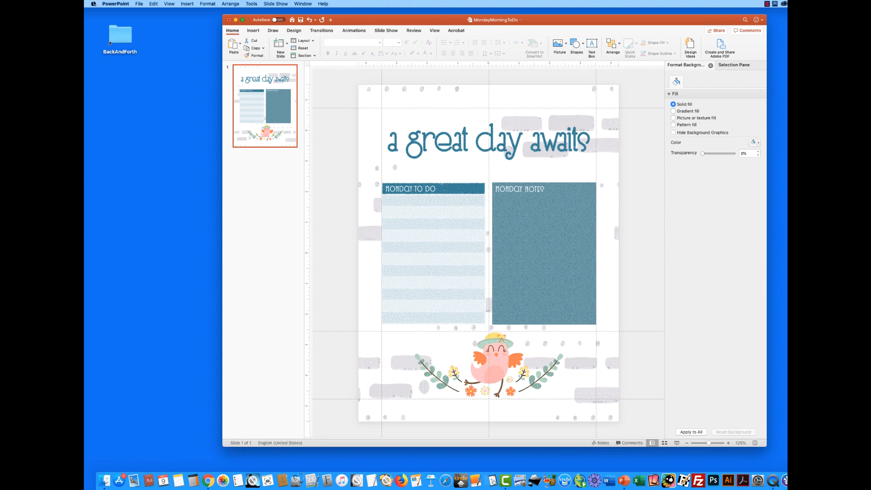
- Switch to Finder, send the exported PDF to the iPad through AirDrop, and move the iPad mirror window over the Finder window
click(105, 480)
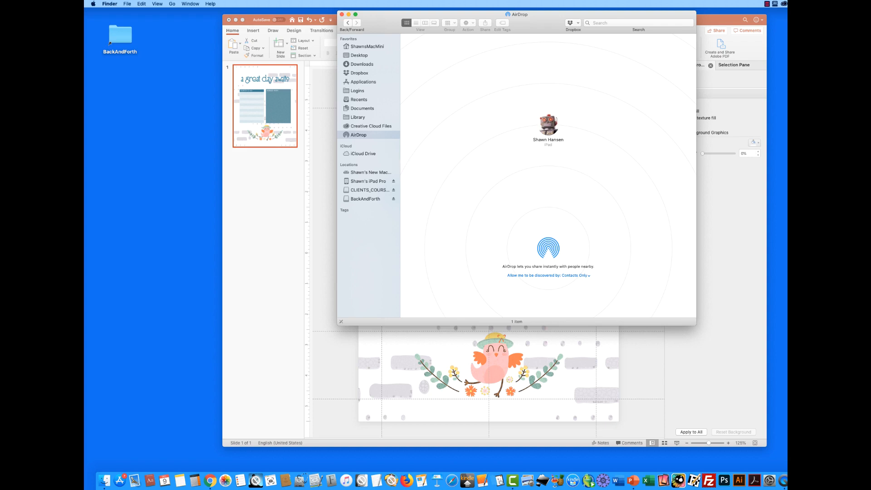
drag(786, 145, 545, 130)
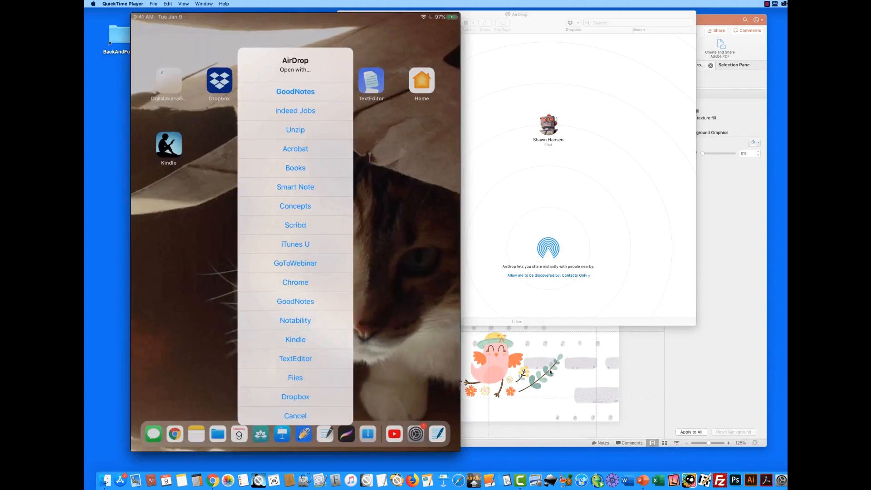
drag(230, 16, 458, 14)
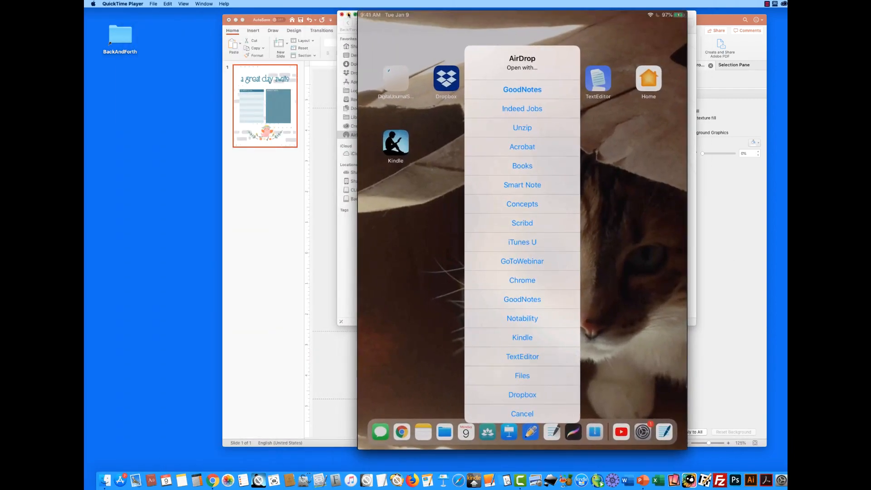